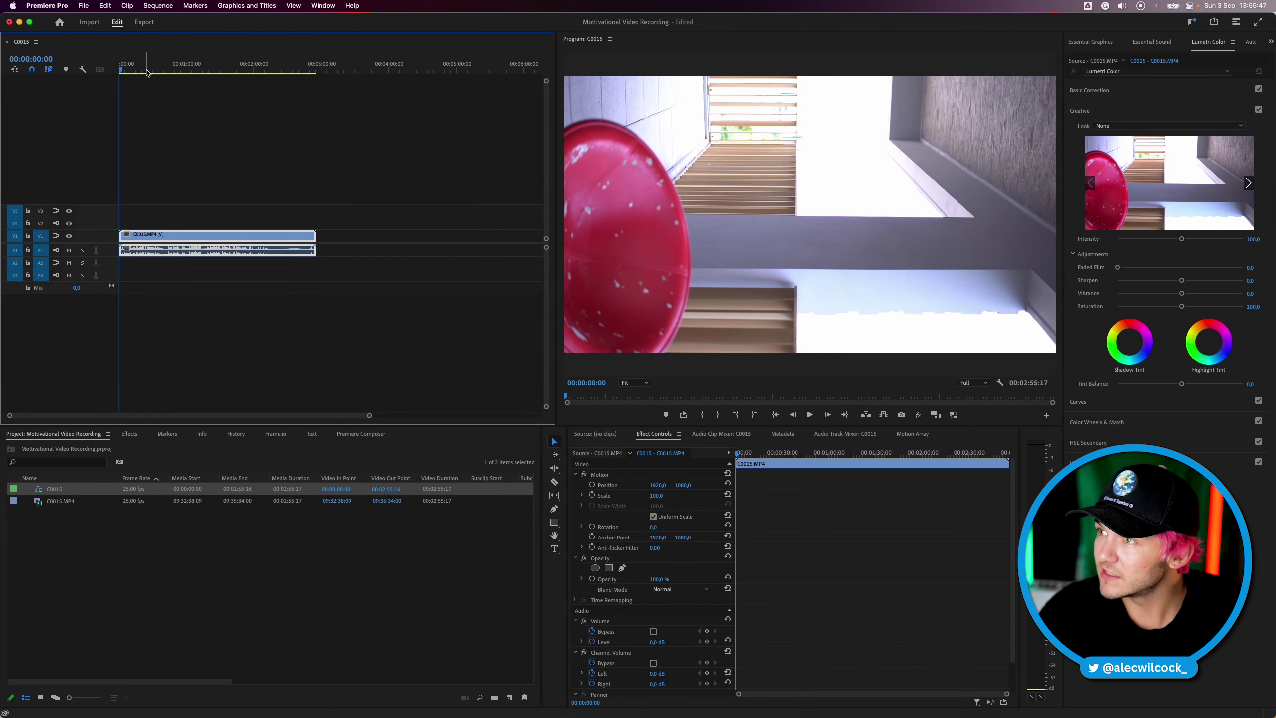
- Change the C0015 sequence's frame size to 1080 horizontal by 1920 vertical
{"action": "left_click", "coordinate": [157, 6]}
{"action": "left_click", "coordinate": [165, 21]}
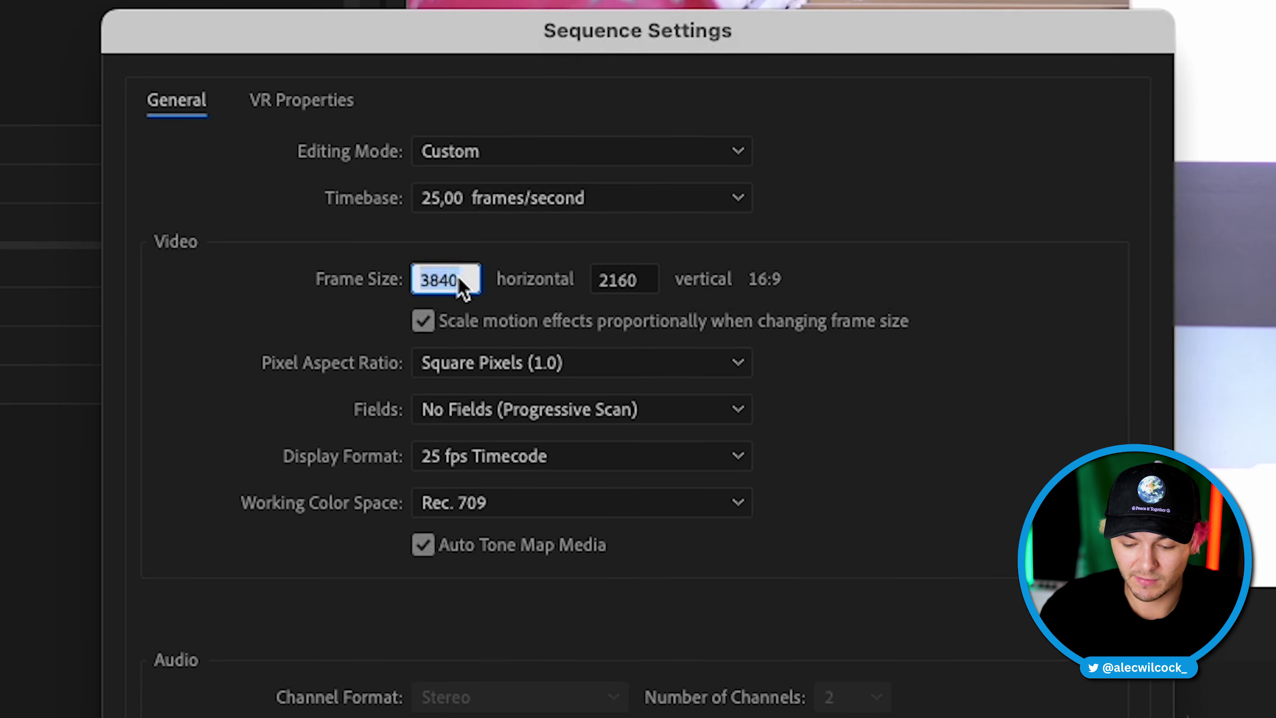
{"action": "type", "text": "108"}
{"action": "left_click", "coordinate": [600, 275]}
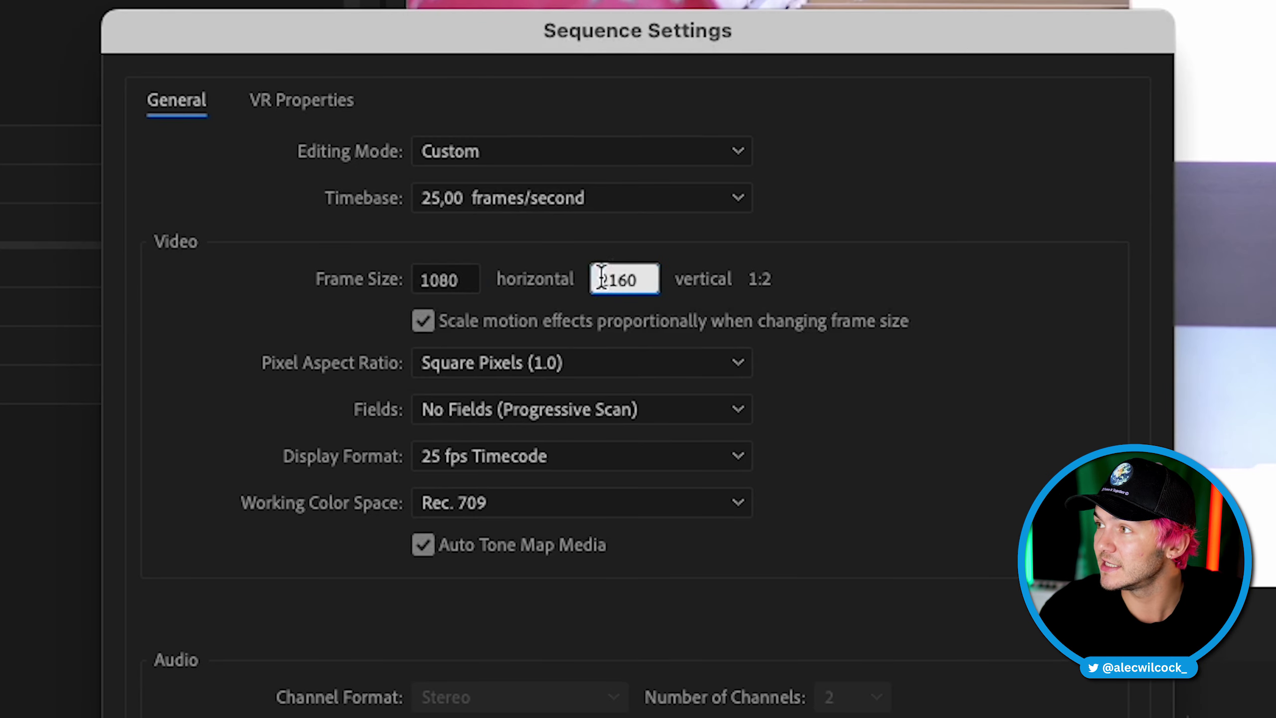
{"action": "type", "text": "192"}
{"action": "left_click", "coordinate": [883, 265]}
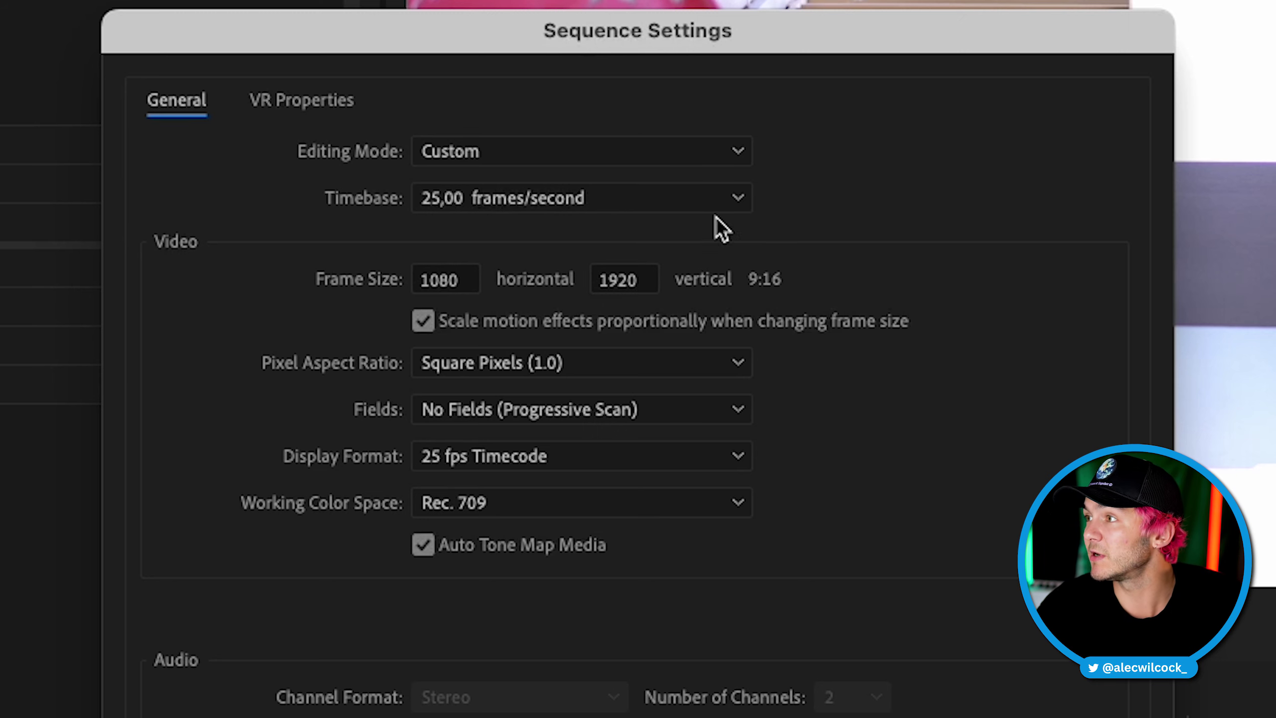
- Set the sequence timebase to 30.00 frames/second and apply the new sequence settings
{"action": "left_click", "coordinate": [720, 200]}
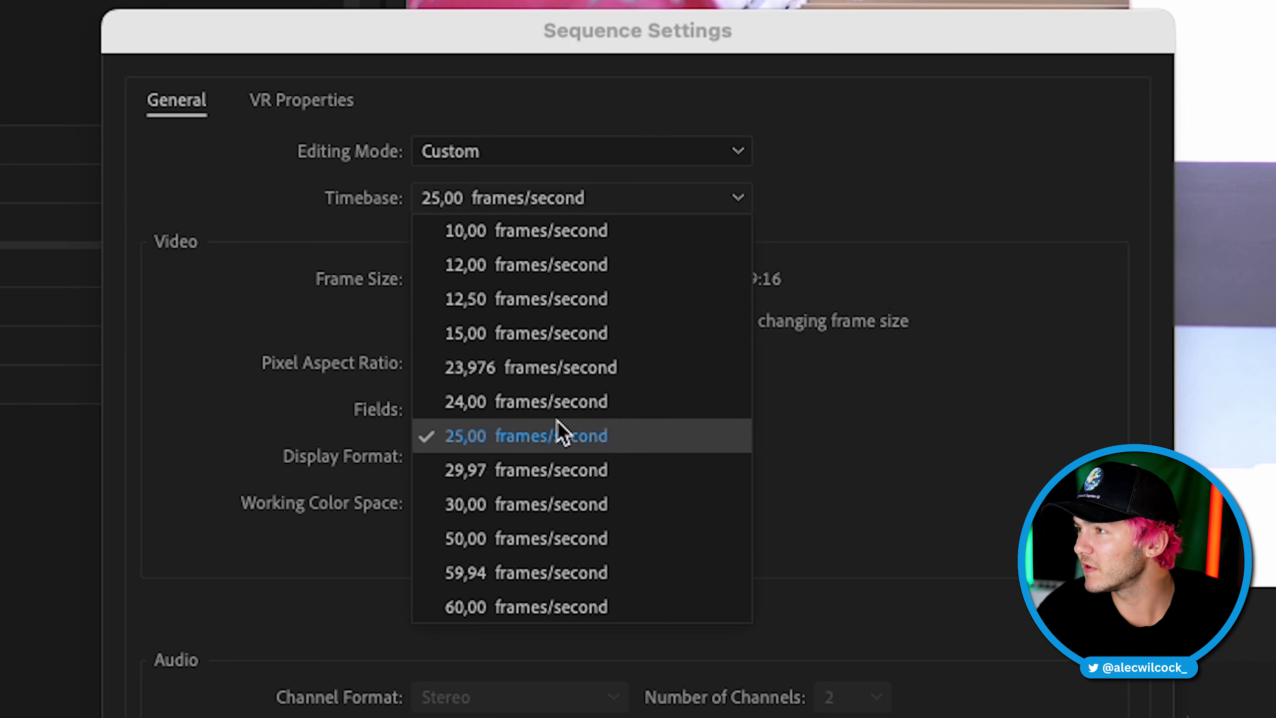
{"action": "left_click", "coordinate": [534, 503]}
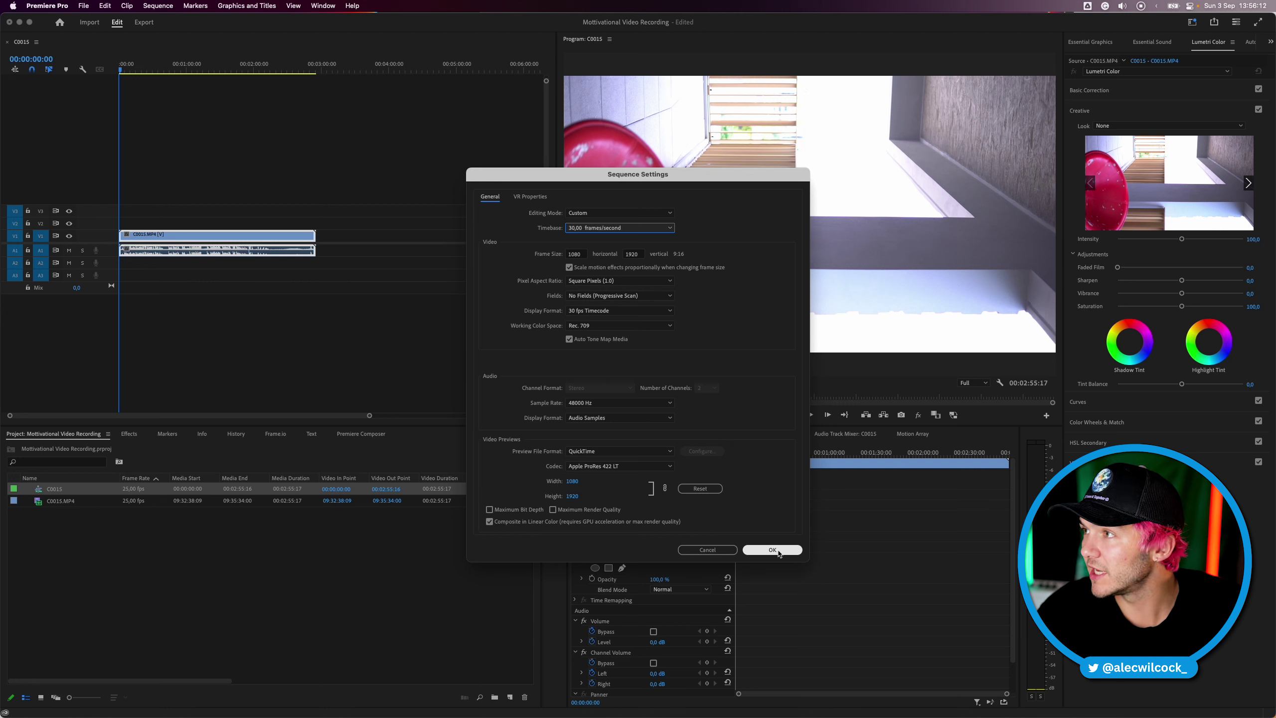
{"action": "left_click", "coordinate": [778, 551]}
{"action": "left_click", "coordinate": [733, 384]}
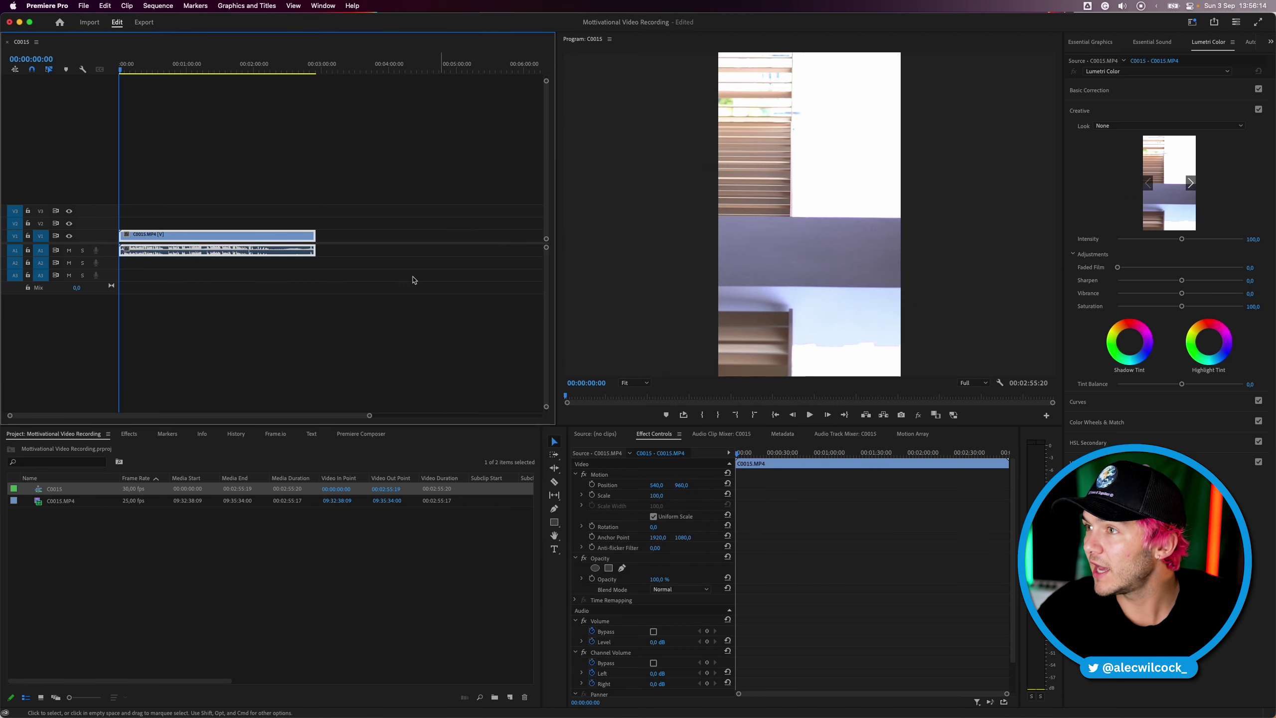
- Rotate the C0015.MP4 clip on the timeline by -90 degrees so the footage stands upright
{"action": "left_click", "coordinate": [242, 183]}
{"action": "left_click", "coordinate": [258, 240]}
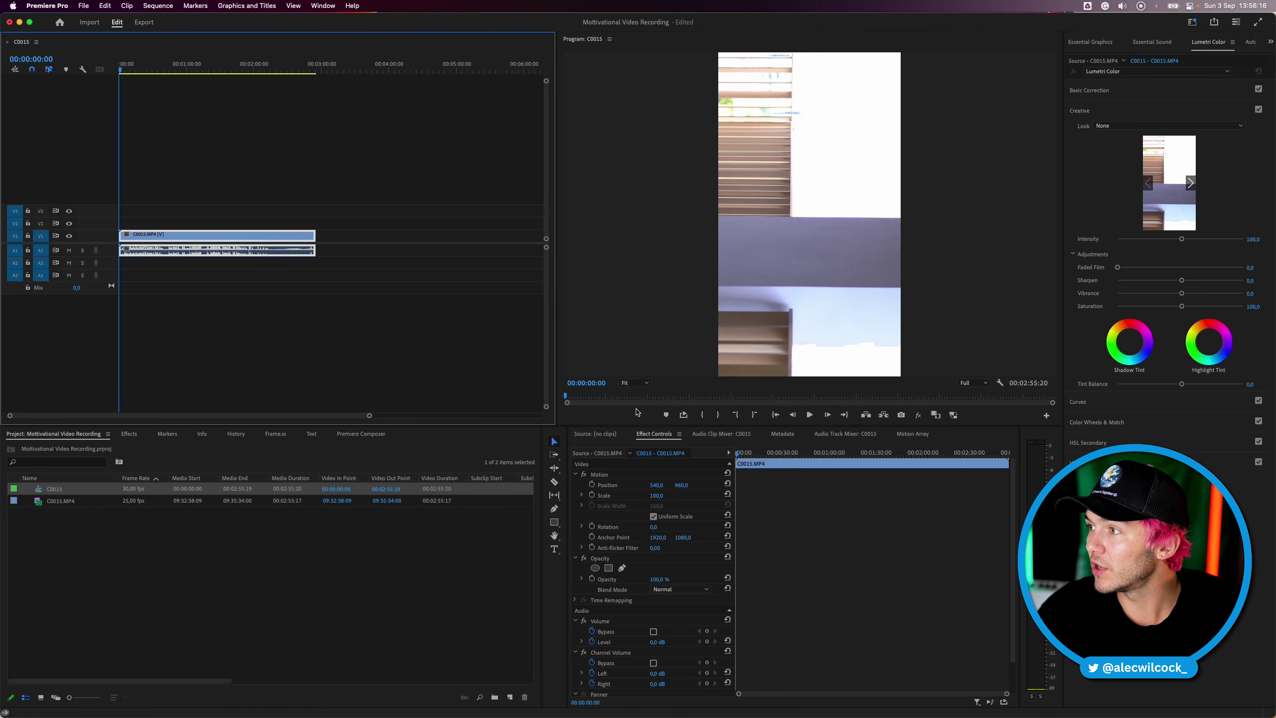
{"action": "left_click", "coordinate": [661, 527]}
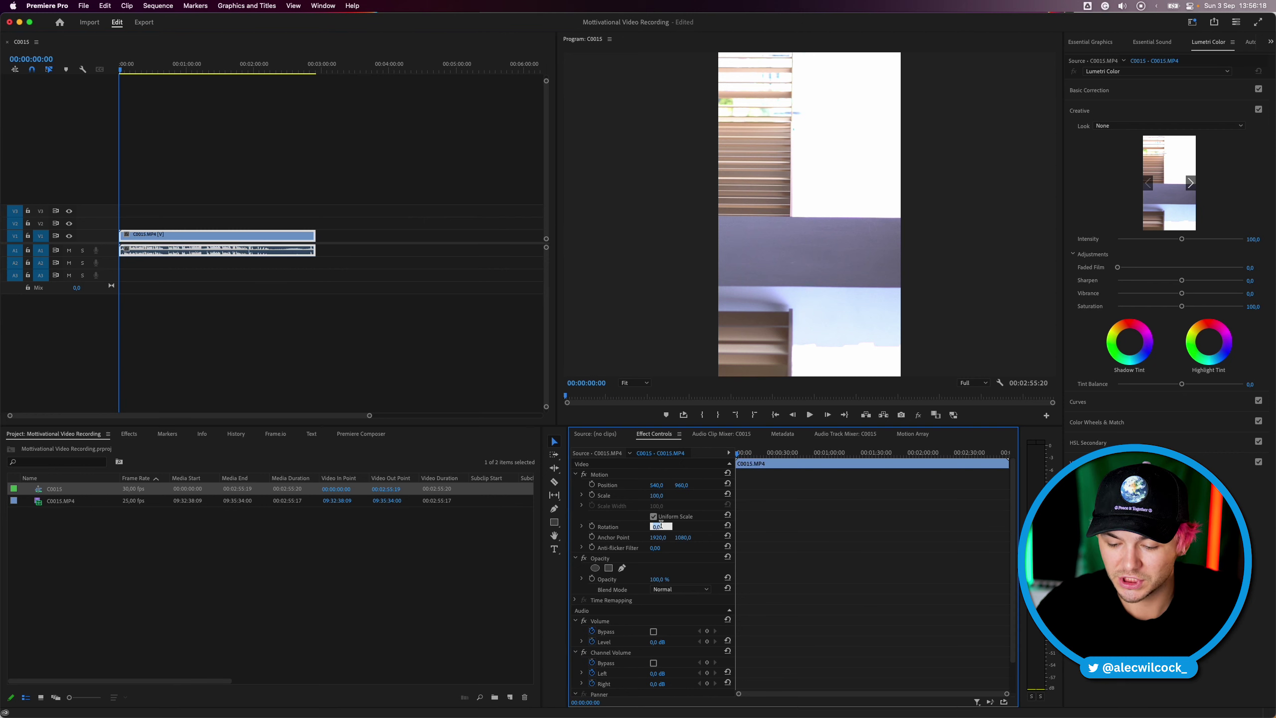
{"action": "type", "text": "-90"}
{"action": "key", "text": "Return"}
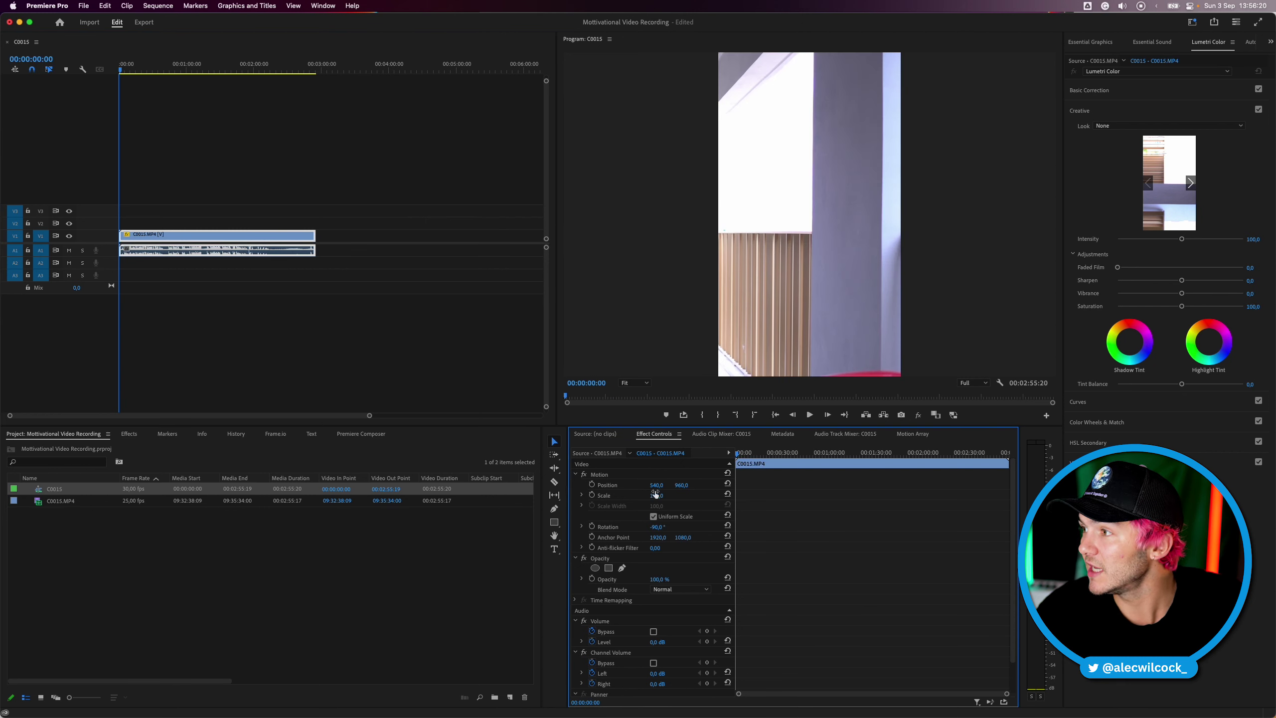
- Scale the clip to 69 and move its position to 396, 801 to frame the speaker in the vertical frame
{"action": "mouse_move", "coordinate": [655, 496]}
{"action": "left_mouse_down"}
{"action": "mouse_move", "coordinate": [620, 495]}
{"action": "mouse_move", "coordinate": [632, 495]}
{"action": "left_mouse_up"}
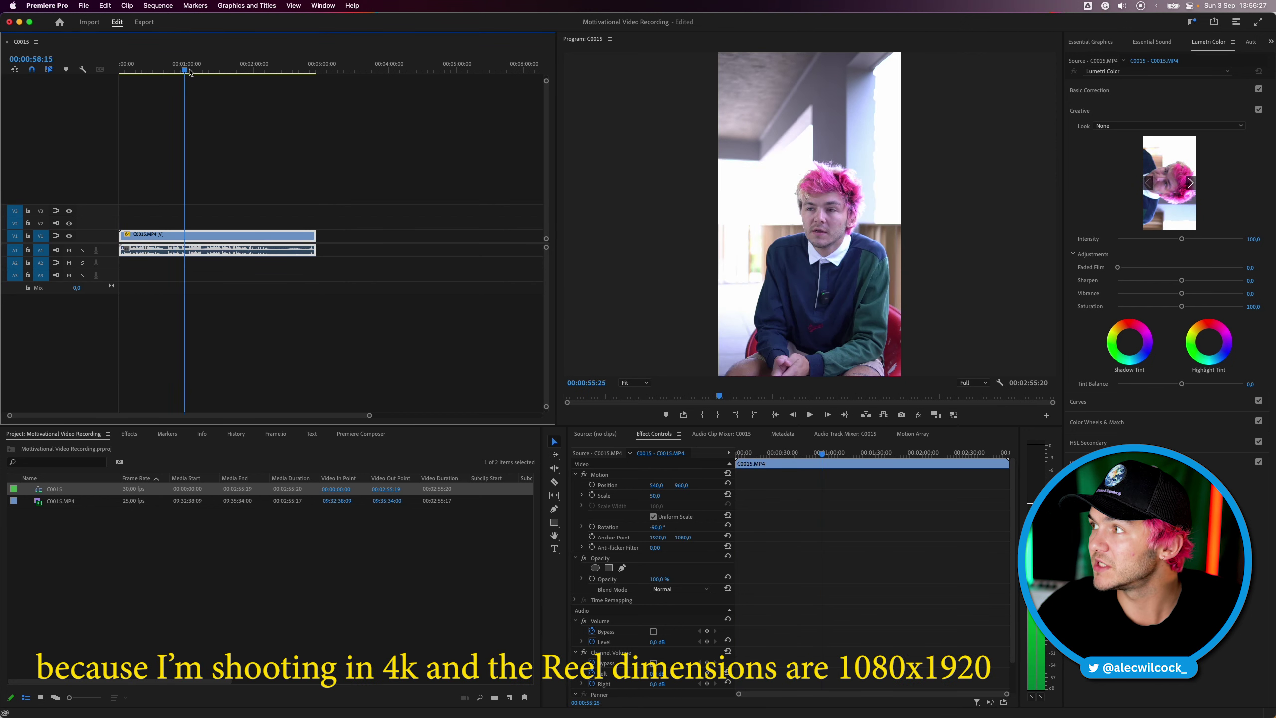
{"action": "left_click", "coordinate": [655, 495]}
{"action": "type", "text": "60"}
{"action": "key", "text": "Return"}
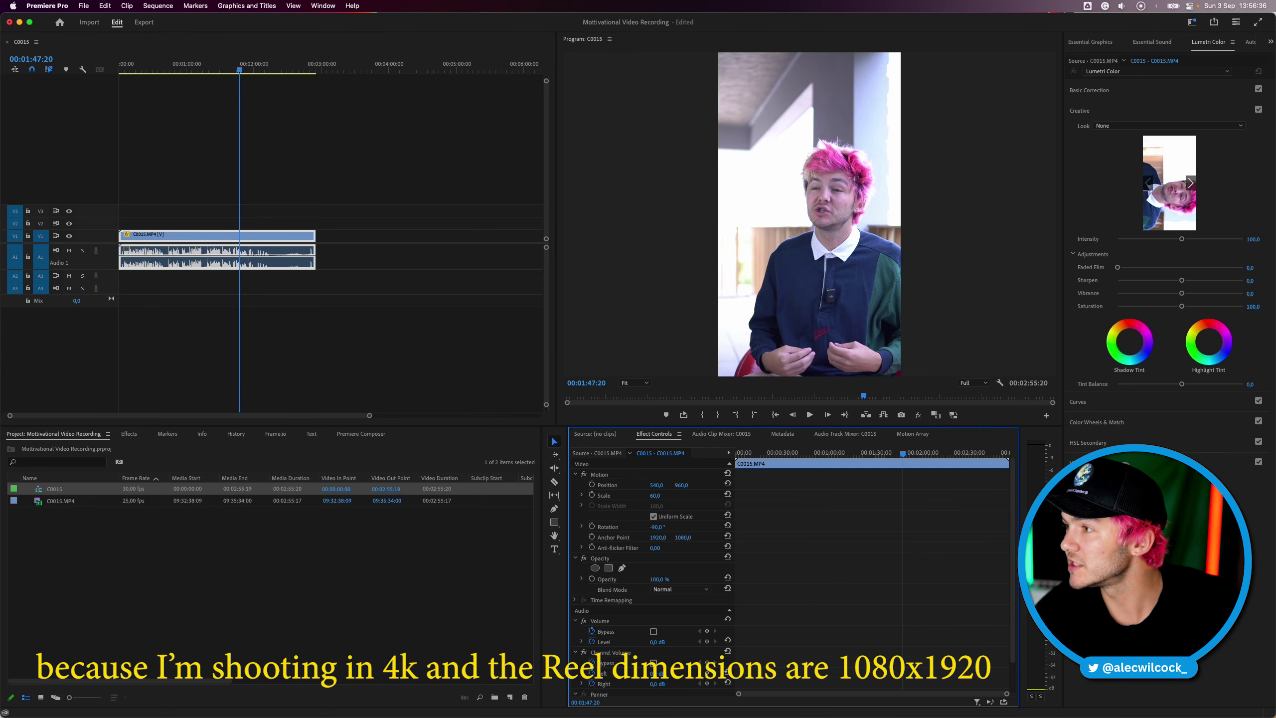
{"action": "left_click_drag", "start_coordinate": [659, 487], "coordinate": [668, 486]}
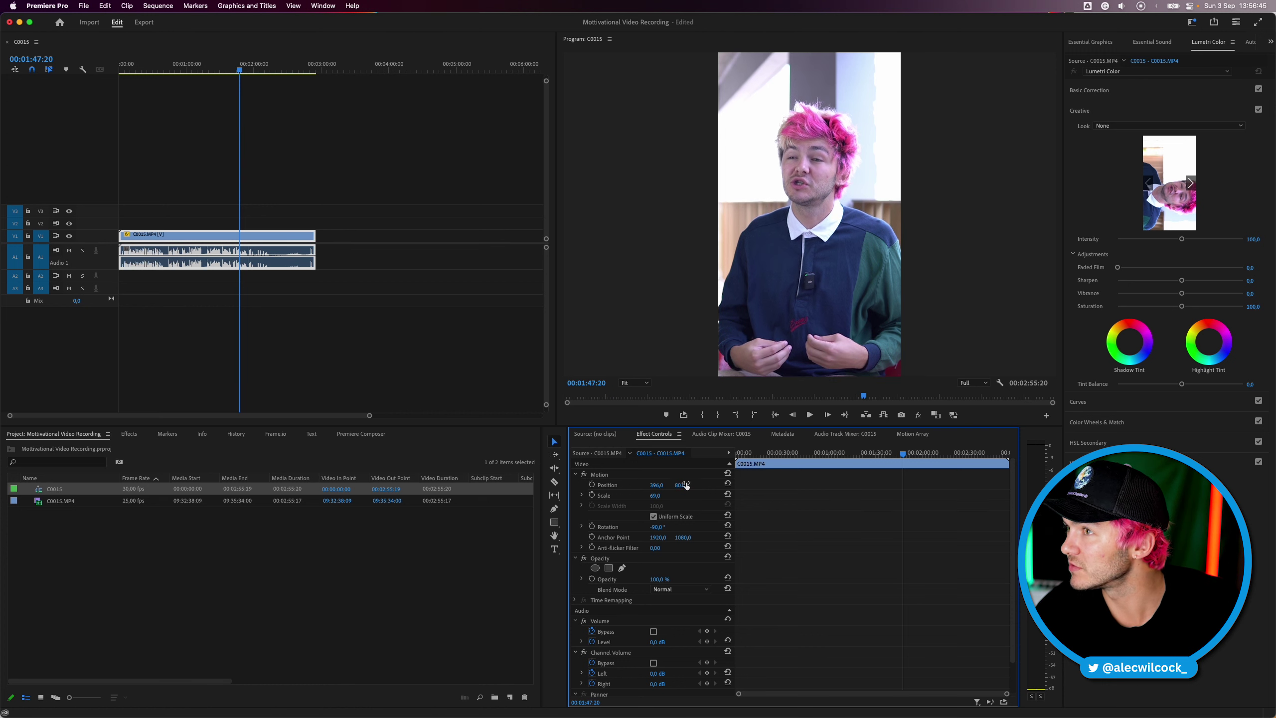
- Play parts of the clip, including around 01:24, to listen to the original audio
{"action": "left_click", "coordinate": [186, 77]}
{"action": "key", "text": "space"}
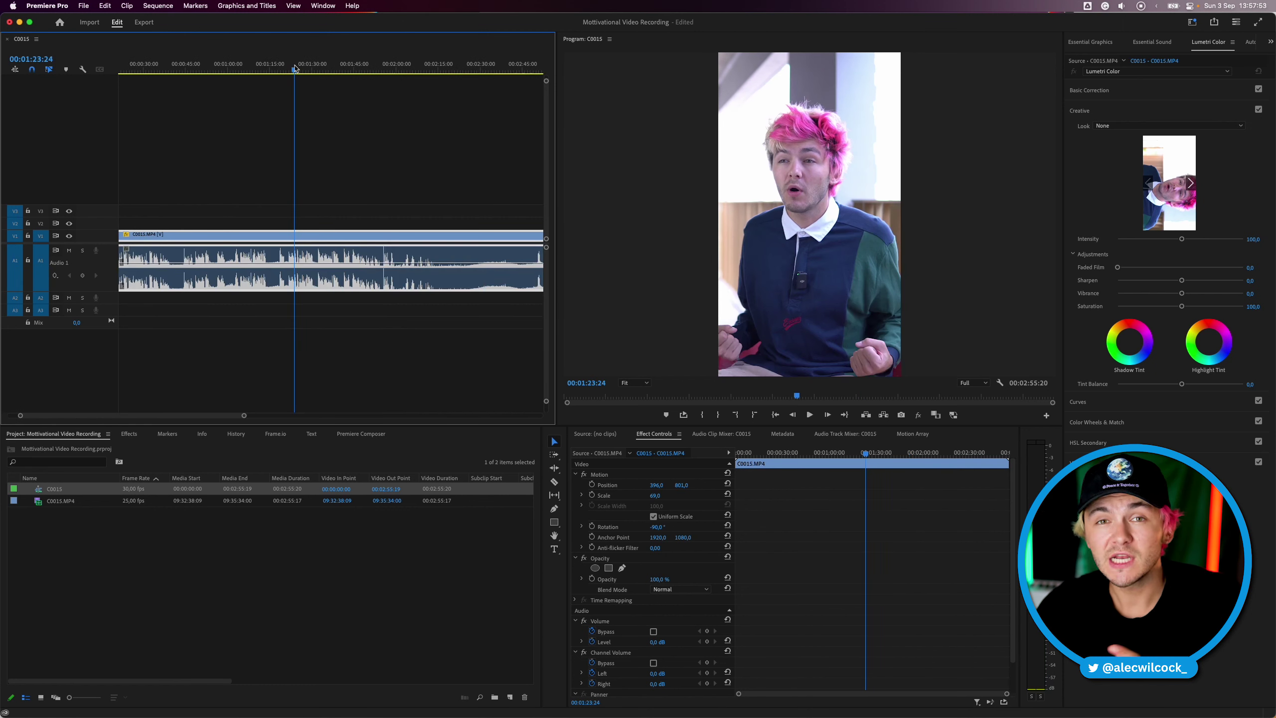
{"action": "left_click", "coordinate": [293, 70]}
{"action": "key", "text": "space"}
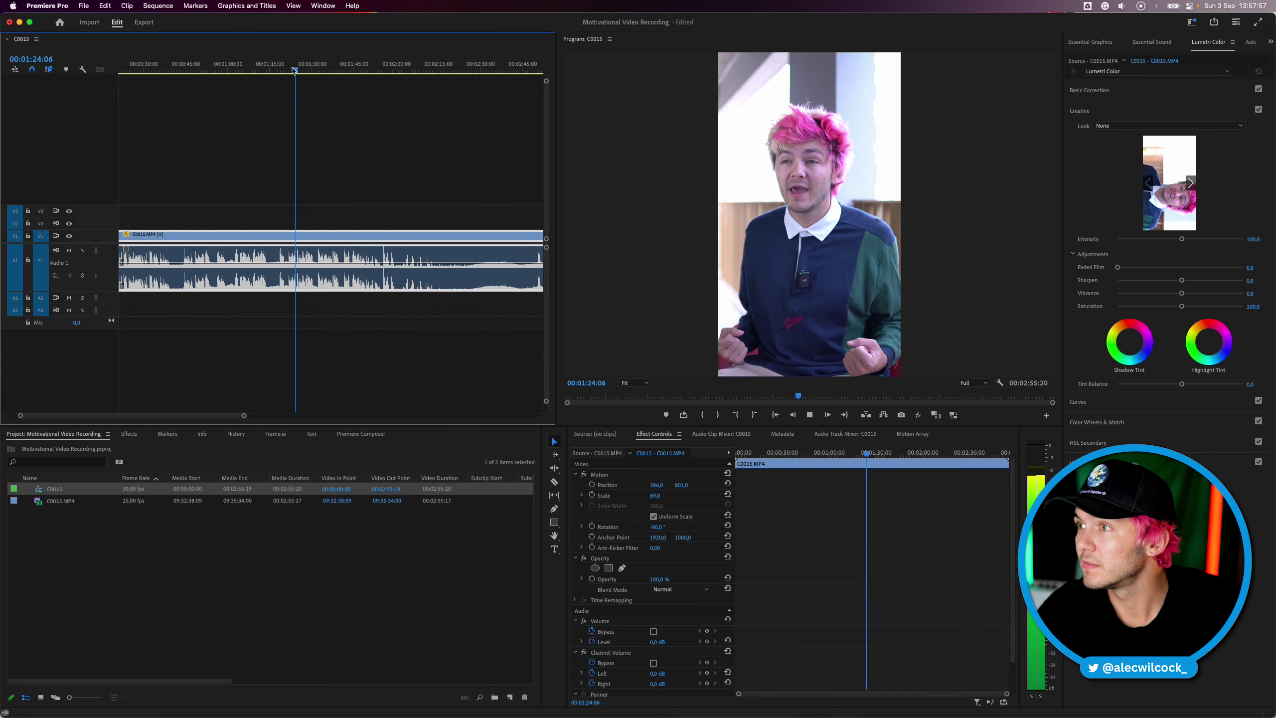
{"action": "key", "text": "space"}
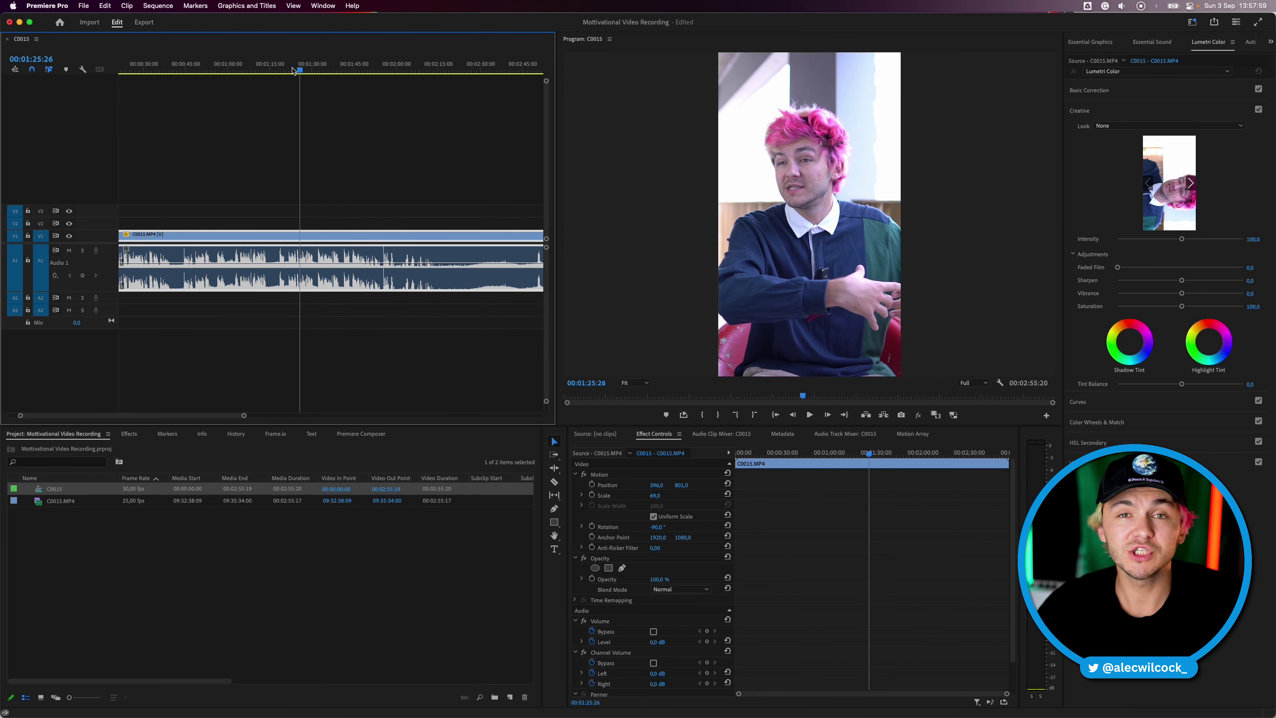
- Mark the entire sequence as the export range and name the export file "C0015 (needs enhanced audio)"
{"action": "key", "text": "backslash"}
{"action": "key", "text": "Home"}
{"action": "key", "text": "End"}
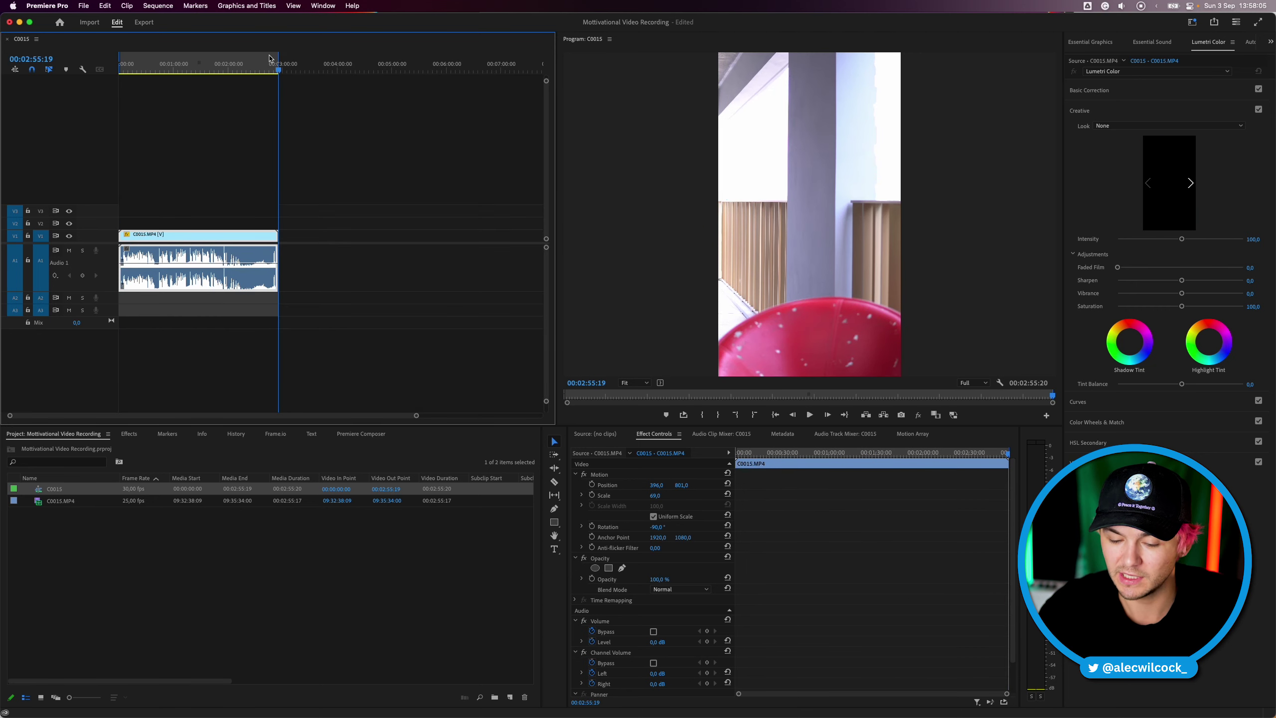
{"action": "key", "text": "super+m"}
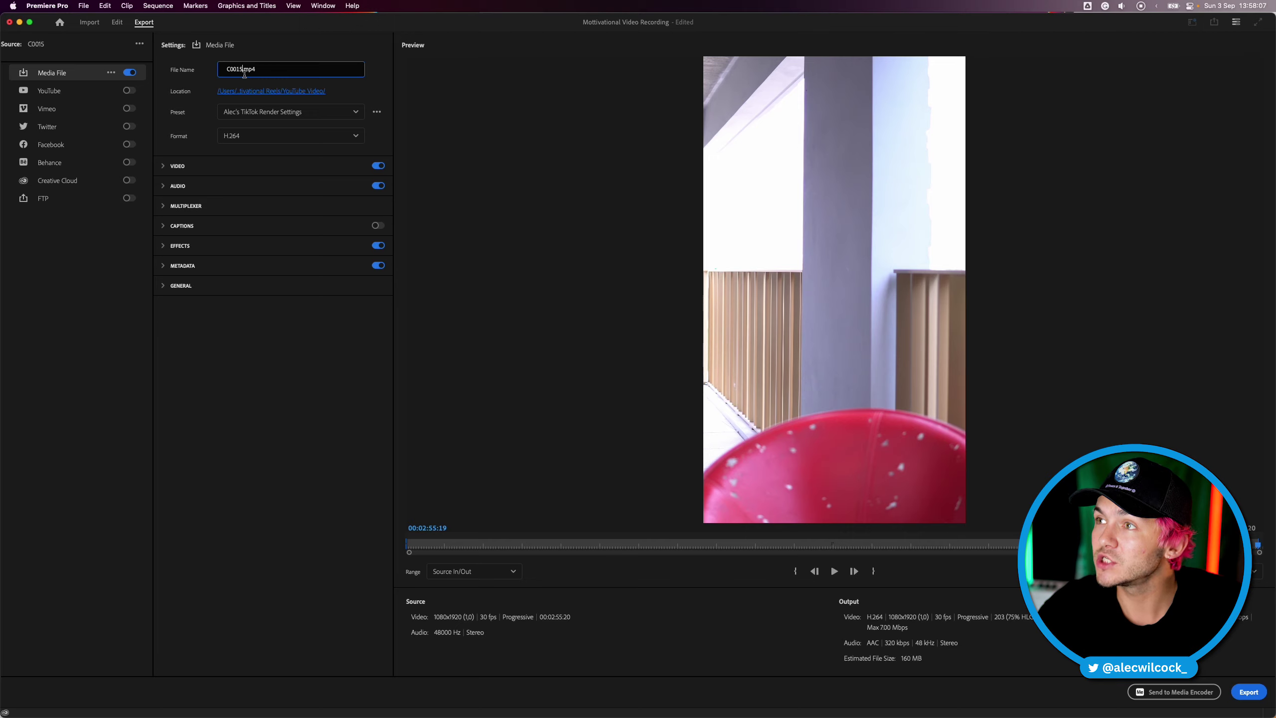
{"action": "type", "text": "(need"}
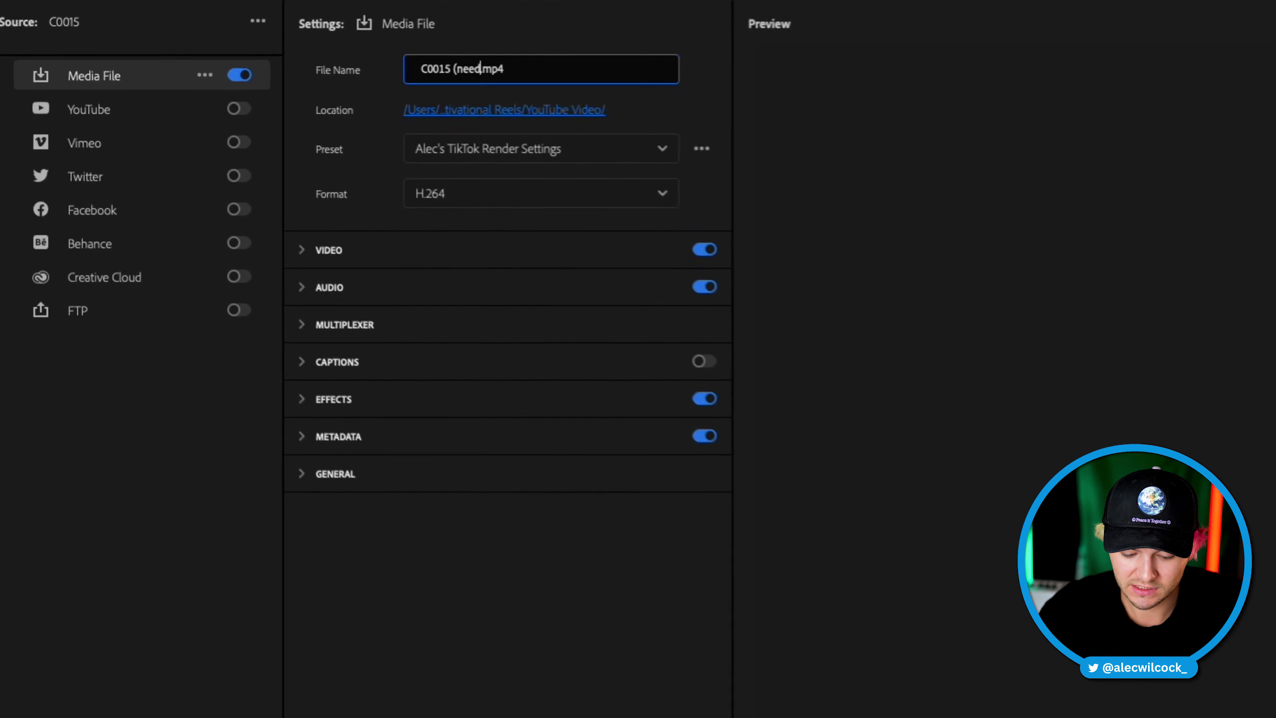
{"action": "type", "text": "s enhanced audio)"}
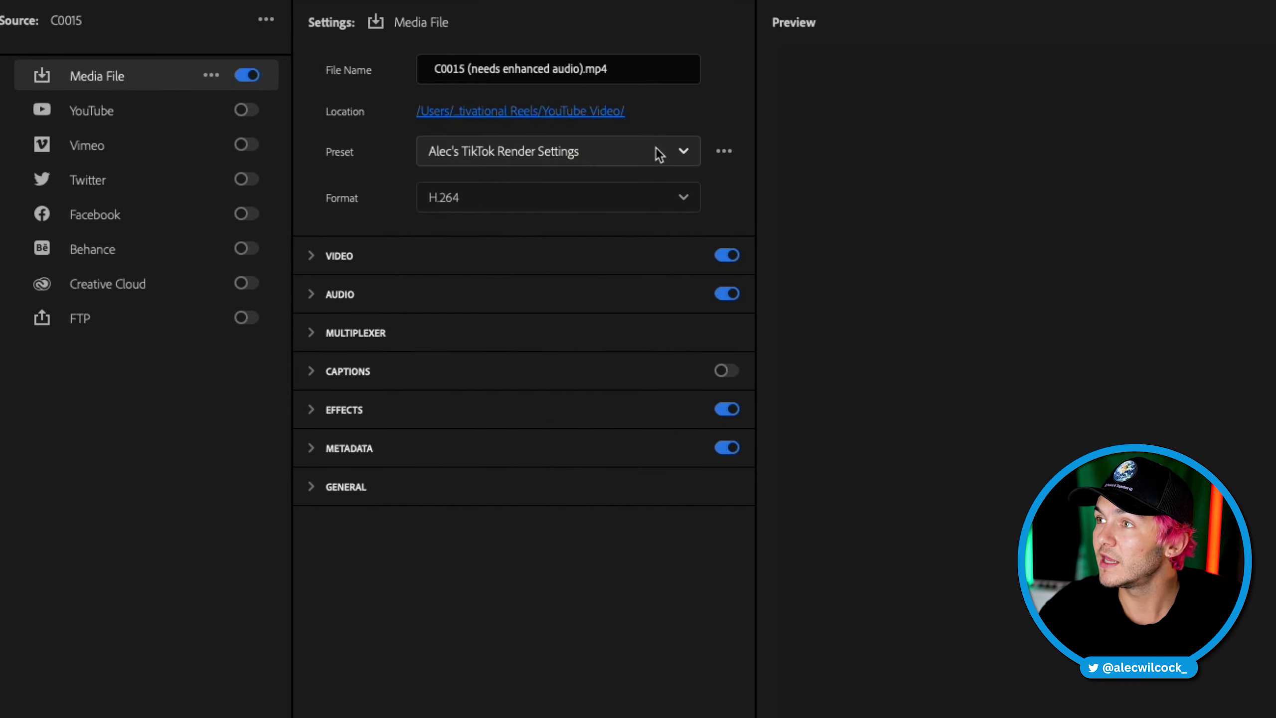
- Find the MP3 256 kbps High Quality preset among all export presets, apply it and export the audio
{"action": "left_click", "coordinate": [655, 152]}
{"action": "scroll", "coordinate": [532, 563], "scroll_direction": "down", "scroll_amount": 5}
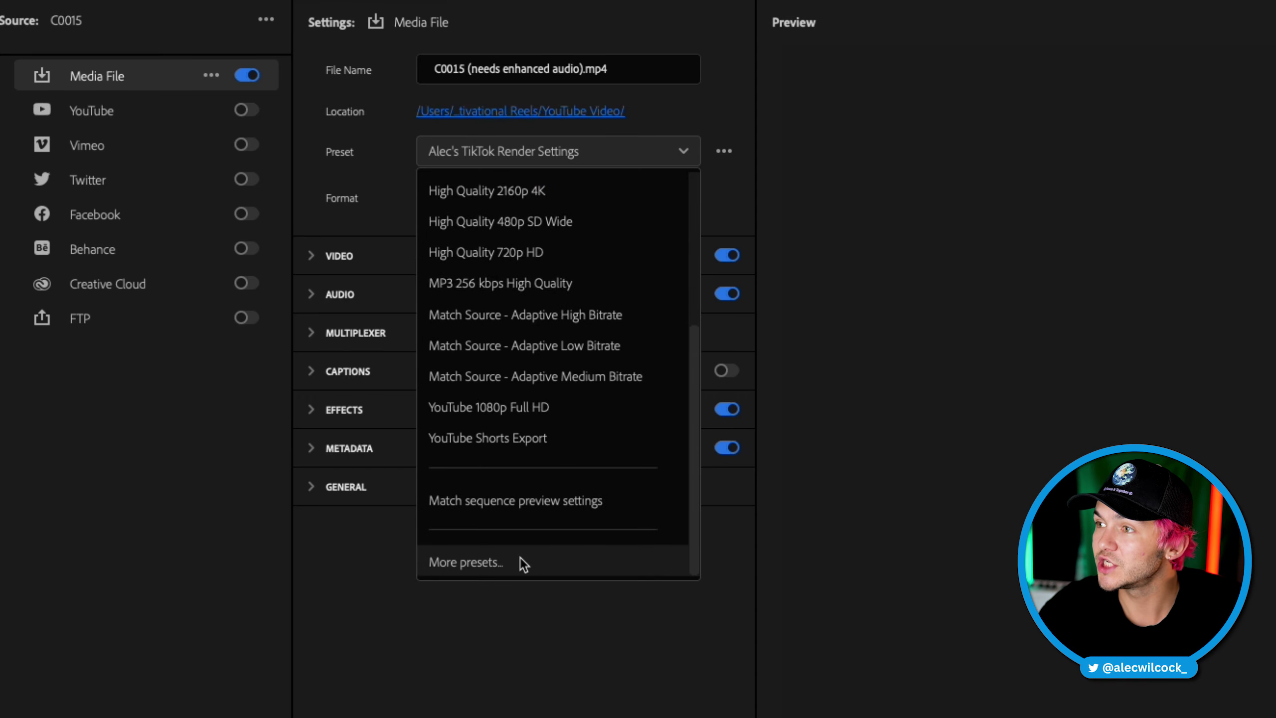
{"action": "left_click", "coordinate": [517, 564]}
{"action": "left_click", "coordinate": [407, 218]}
{"action": "type", "text": "mp3"}
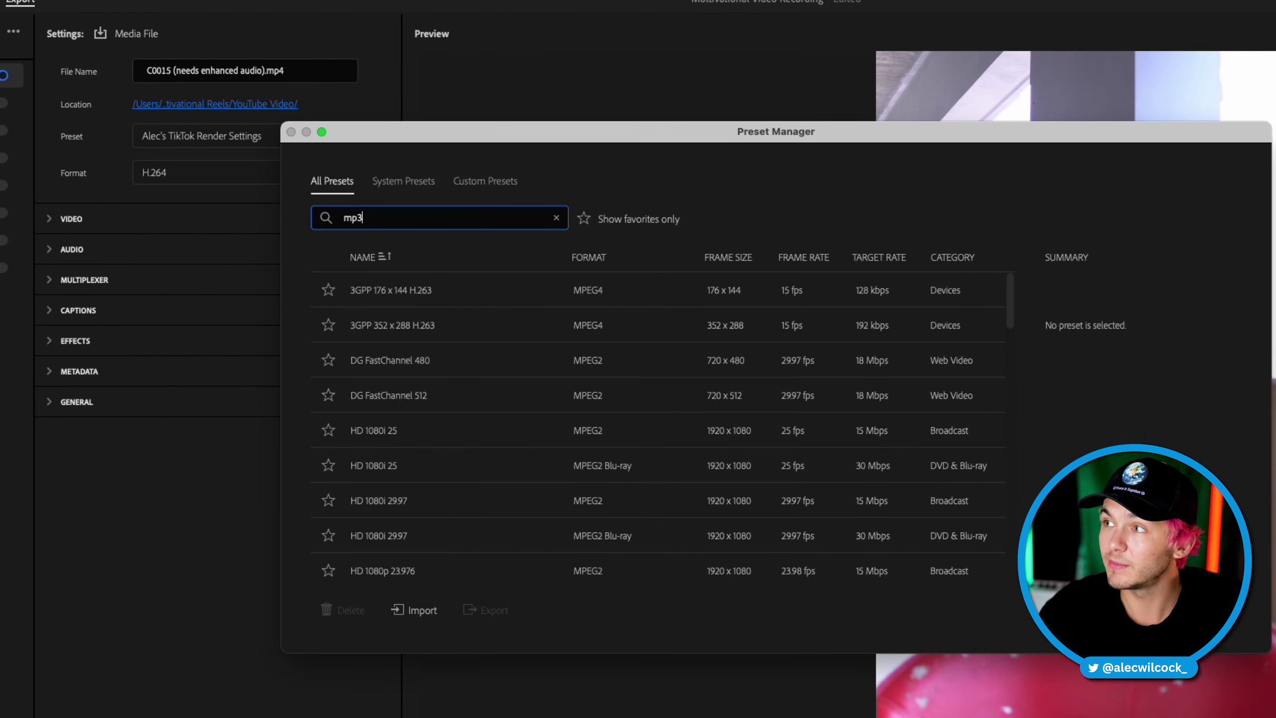
{"action": "left_click", "coordinate": [419, 360]}
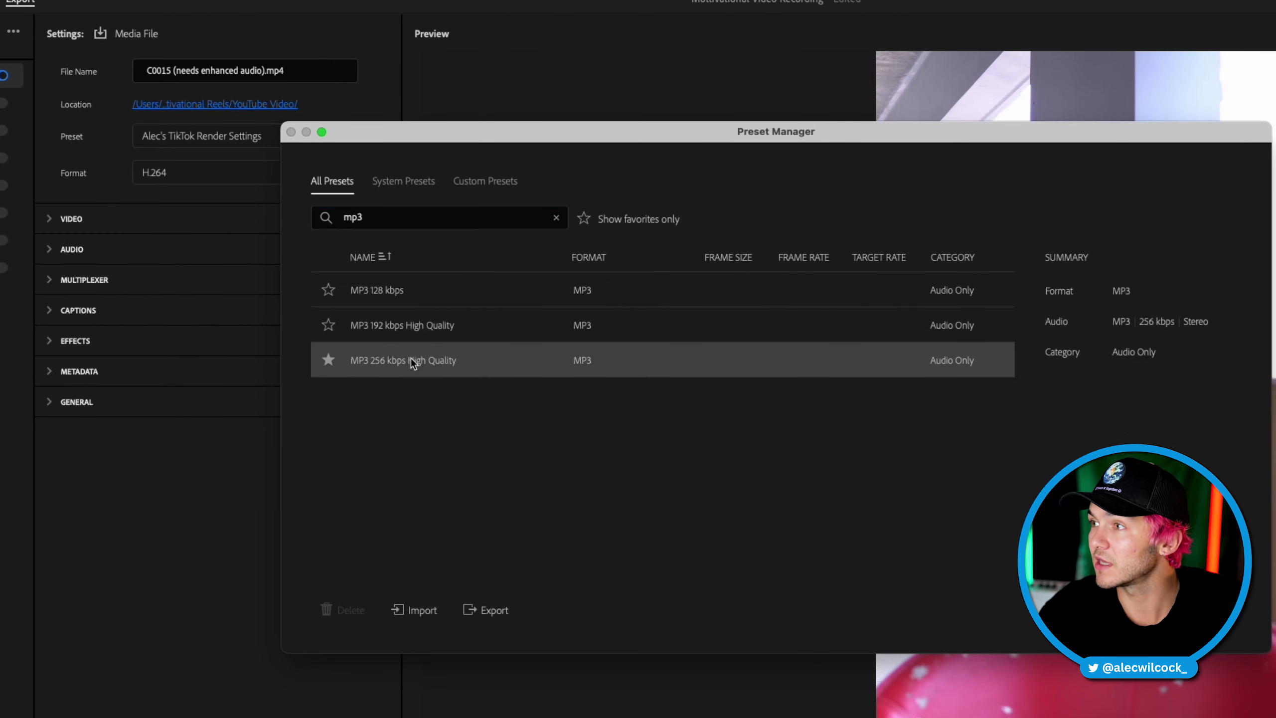
{"action": "left_click", "coordinate": [1011, 477]}
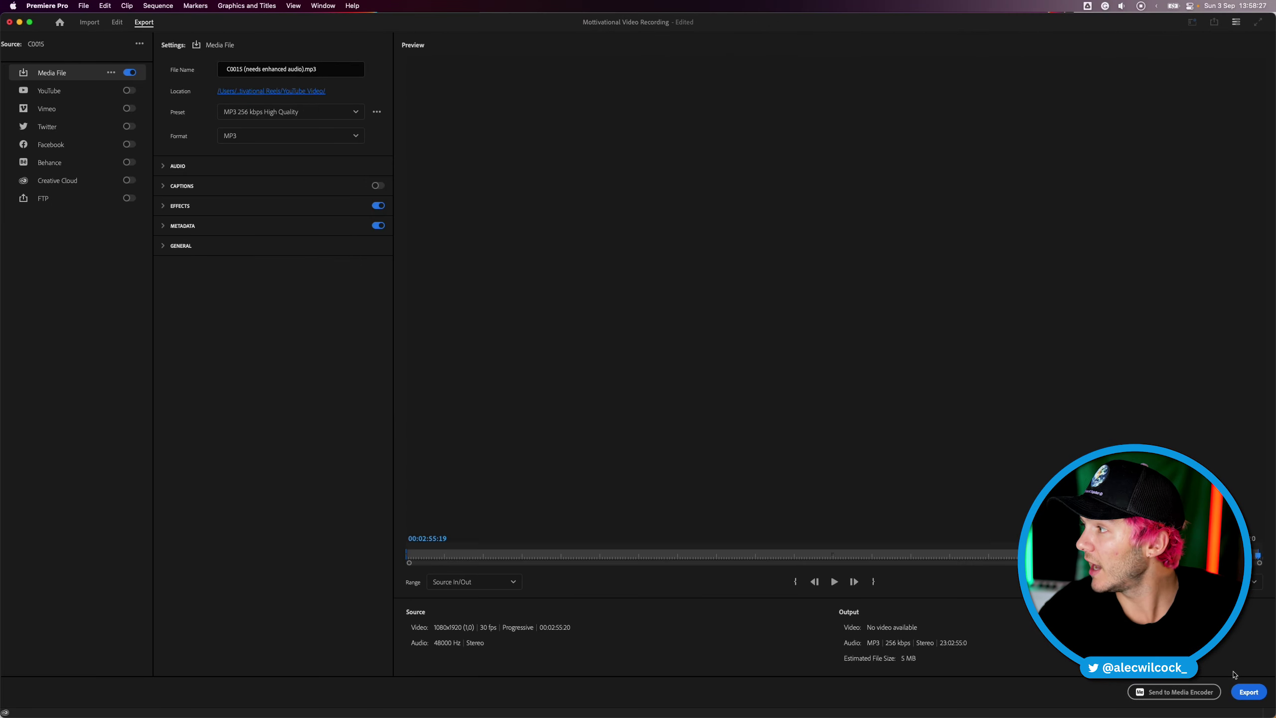
{"action": "left_click", "coordinate": [1246, 693]}
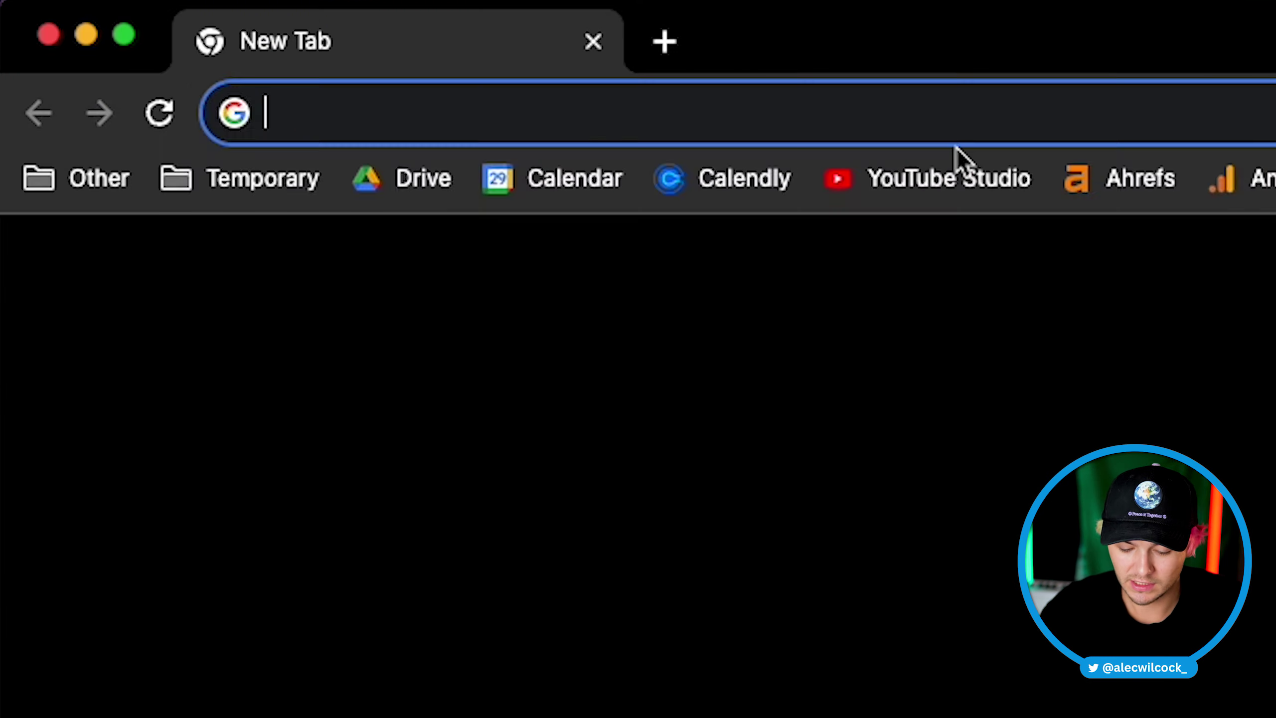
- Switch to Chrome, search for "adobe podcast" and open the Adobe Podcast website
{"action": "type", "text": "adobe podc"}
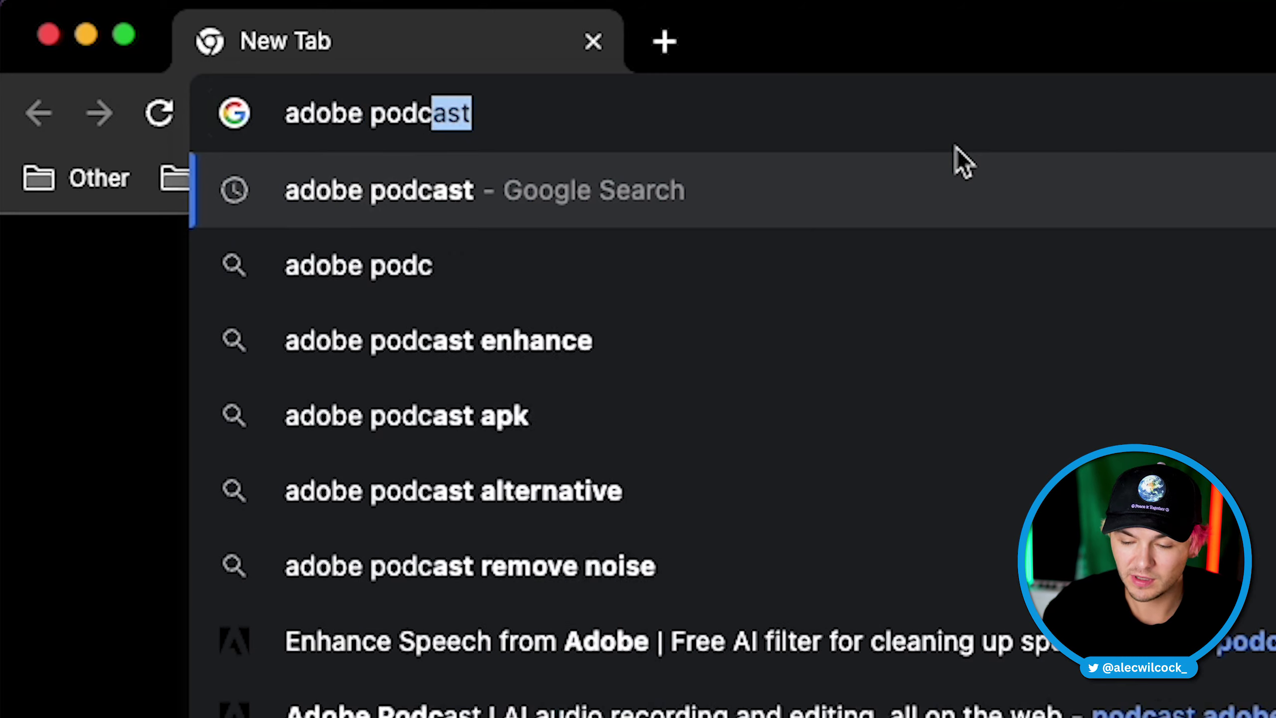
{"action": "type", "text": "ast"}
{"action": "key", "text": "Return"}
{"action": "left_click", "coordinate": [209, 179]}
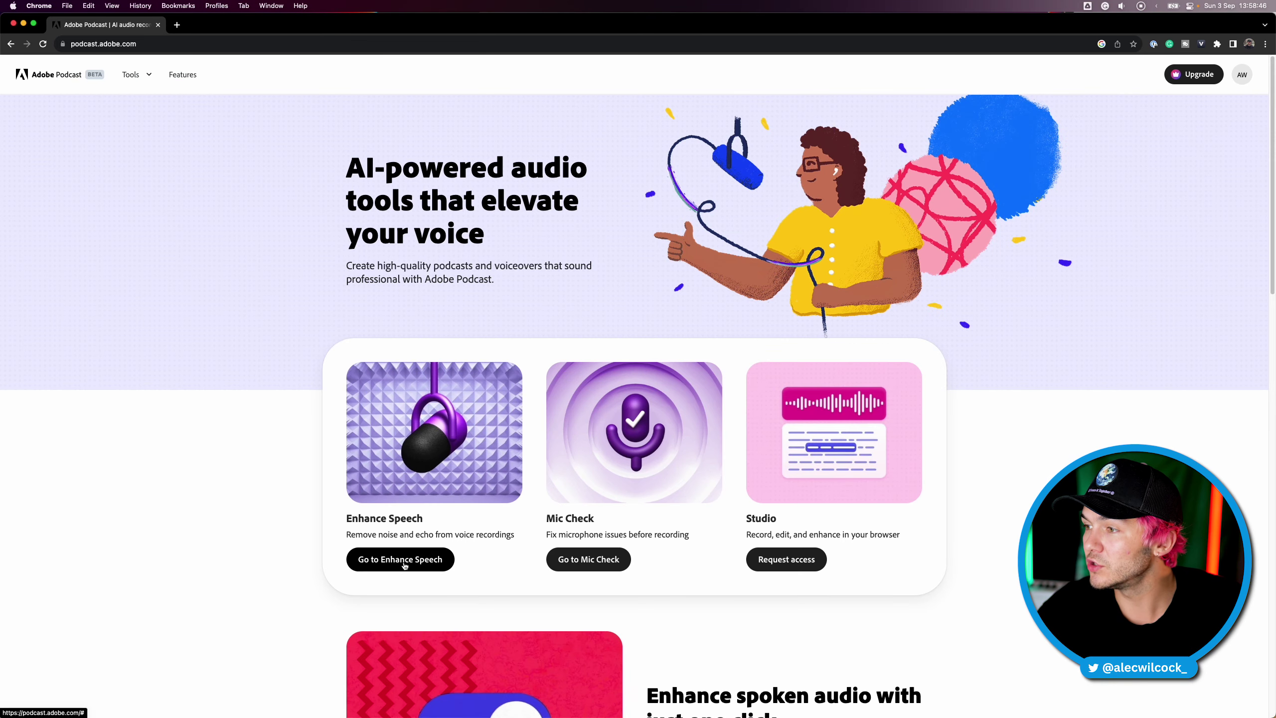
- Run "C0015 (needs enhanced audio).mp3" through the Enhance Speech tool and download the enhanced file
{"action": "left_click", "coordinate": [404, 558]}
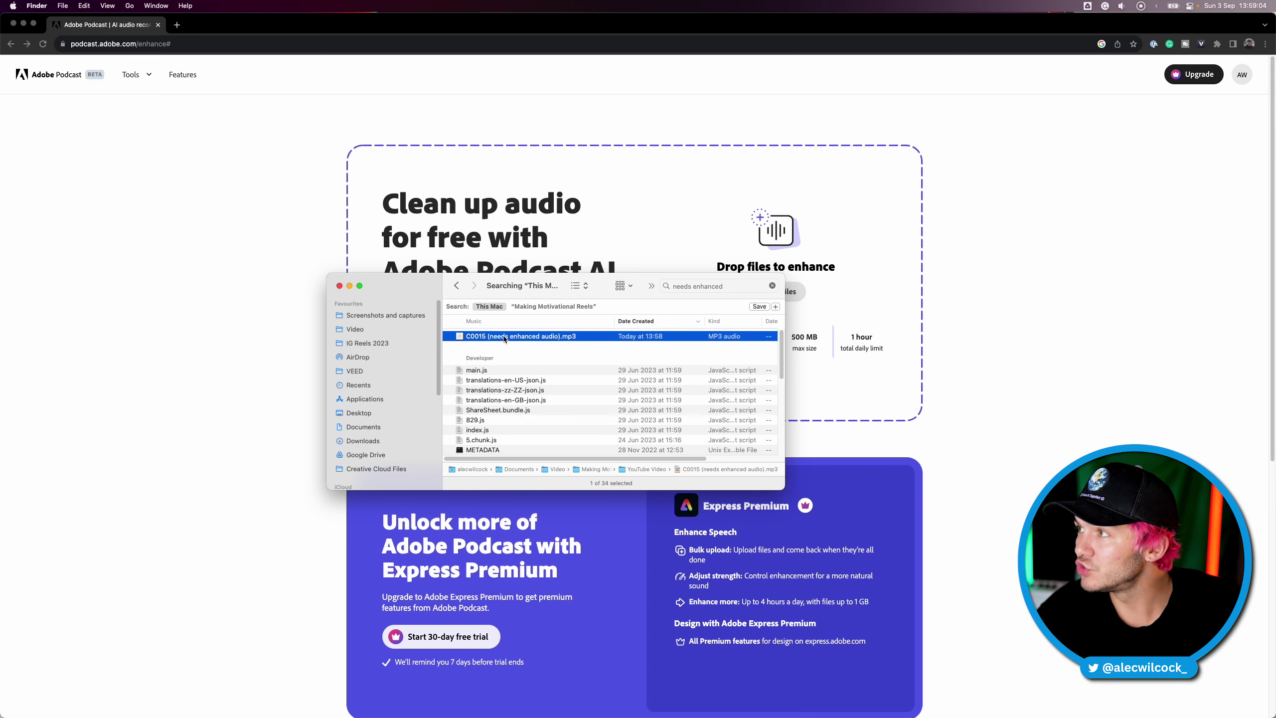
{"action": "left_click_drag", "start_coordinate": [505, 338], "coordinate": [777, 251]}
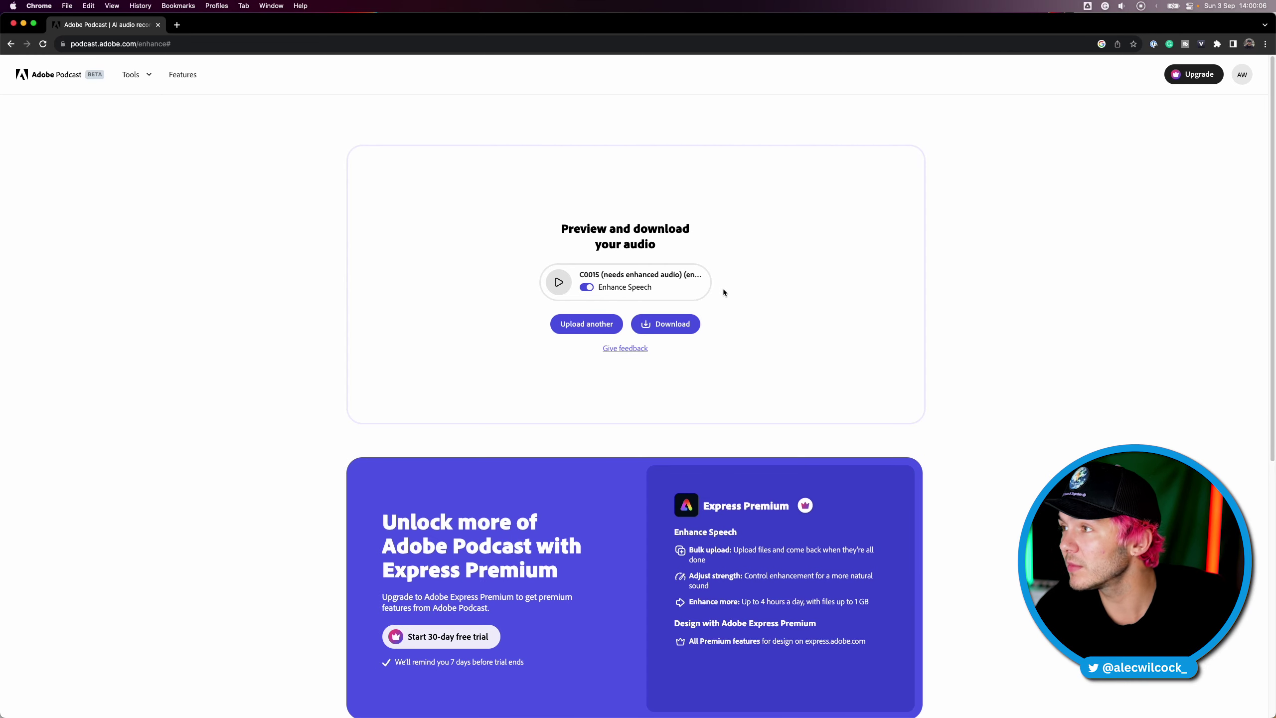
{"action": "left_click", "coordinate": [673, 325]}
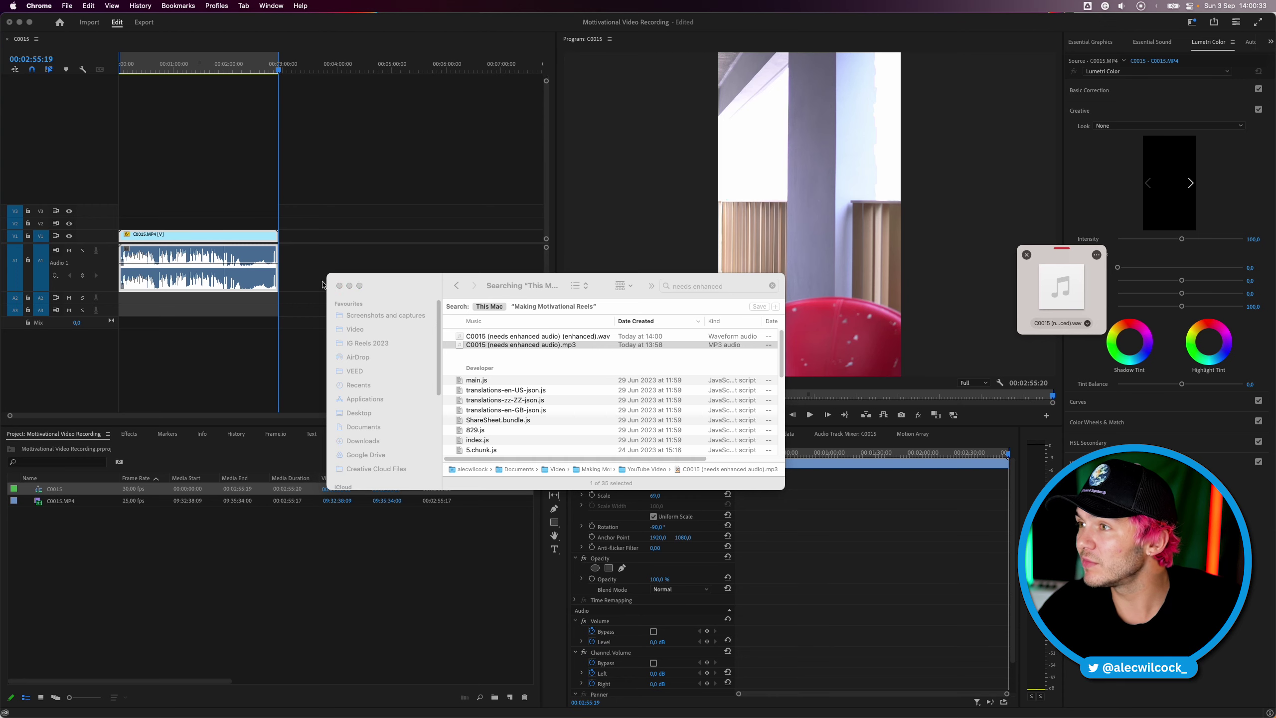
- Back in Premiere Pro, add the enhanced WAV to audio track A2 and synchronize it with the C0015.MP4 clip
{"action": "left_click", "coordinate": [350, 286]}
{"action": "left_click_drag", "start_coordinate": [1069, 285], "coordinate": [157, 304]}
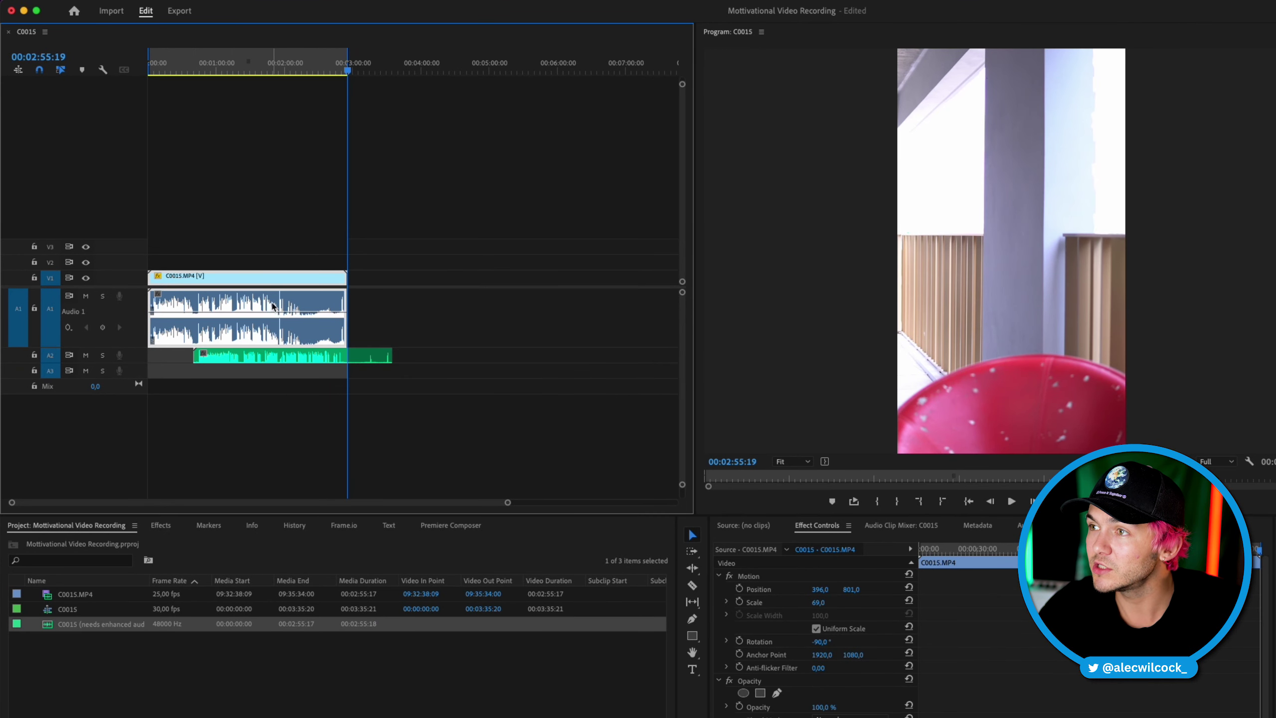
{"action": "left_click", "coordinate": [284, 357], "text": "shift"}
{"action": "right_click", "coordinate": [283, 346]}
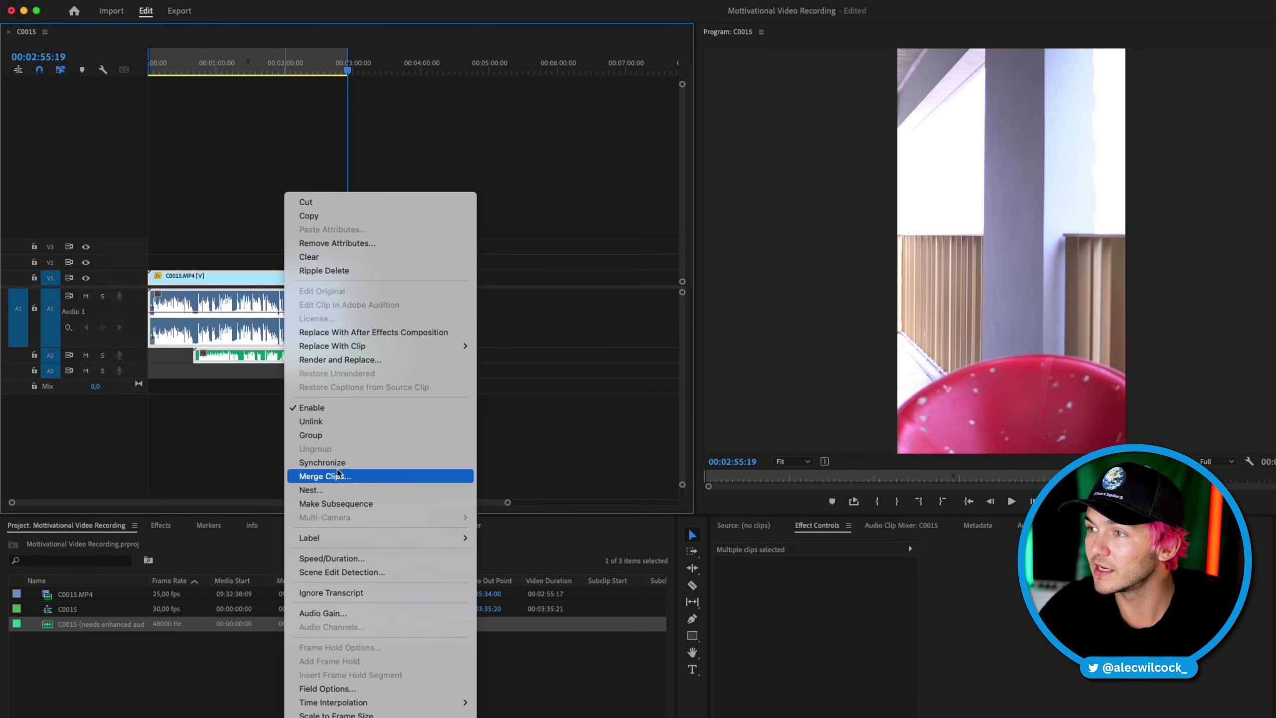
{"action": "left_click", "coordinate": [322, 459]}
{"action": "left_click", "coordinate": [824, 504]}
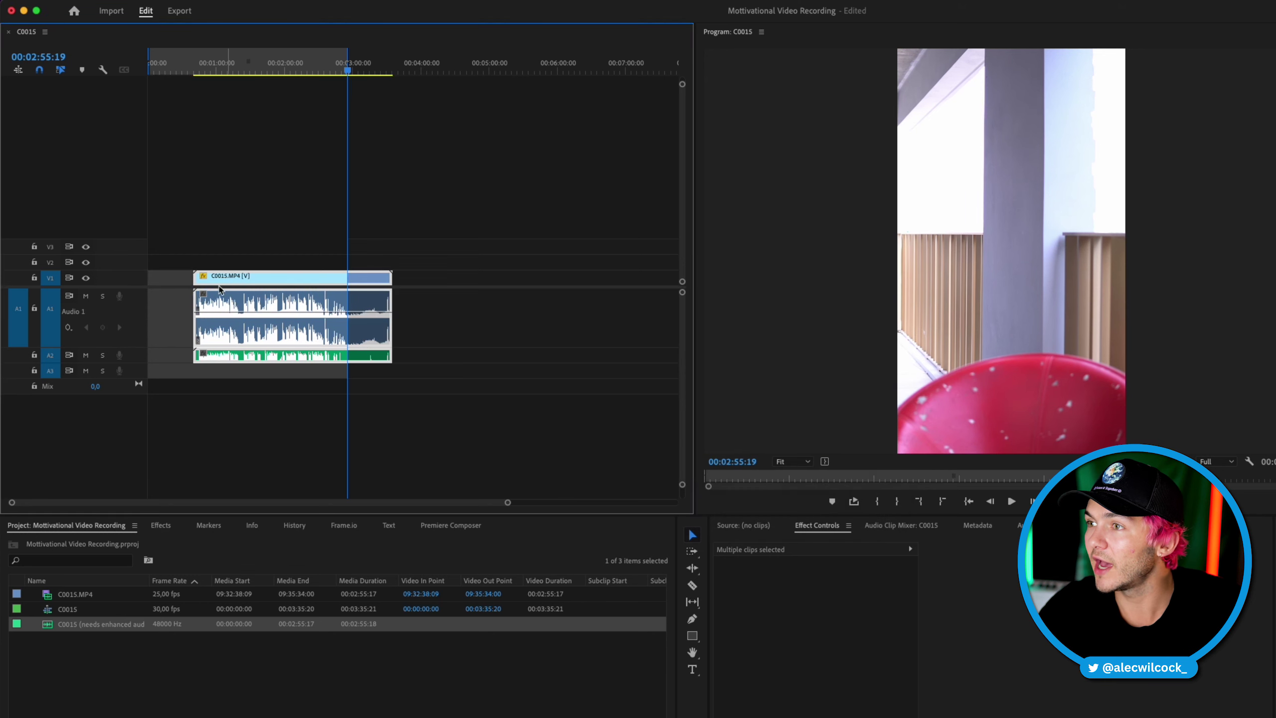
- Trim the start of the enhanced audio clip on A2 to the start of the C0015.MP4 clip
{"action": "scroll", "coordinate": [198, 293], "scroll_direction": "up", "scroll_amount": 3}
{"action": "left_click", "coordinate": [222, 71]}
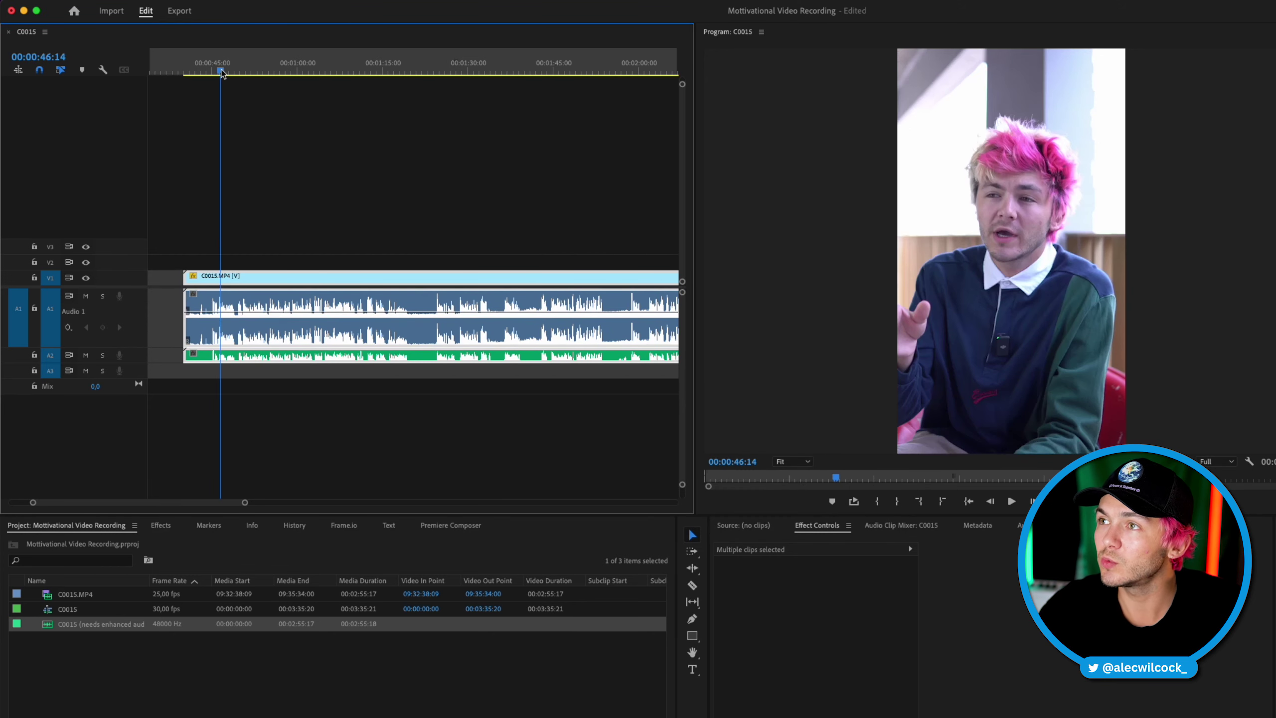
{"action": "key", "text": "Up"}
{"action": "scroll", "coordinate": [194, 321], "scroll_direction": "up", "scroll_amount": 10}
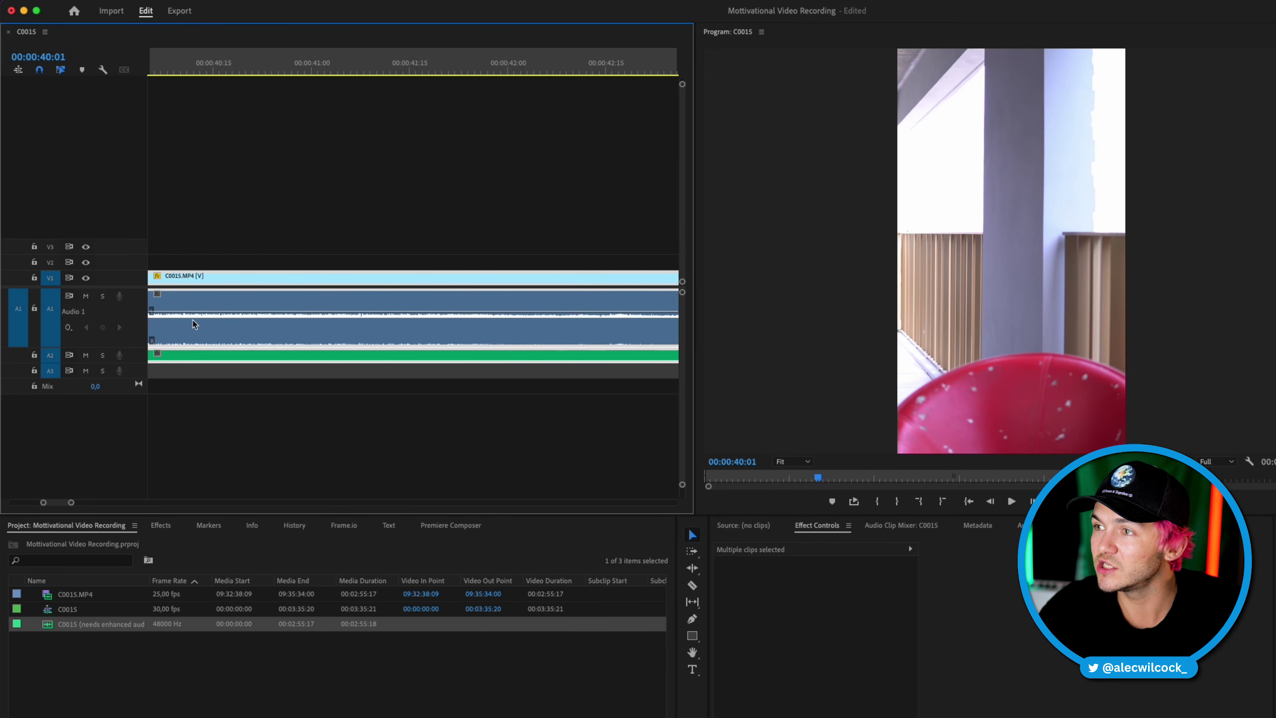
{"action": "scroll", "coordinate": [311, 320], "scroll_direction": "up", "scroll_amount": 1}
{"action": "left_click", "coordinate": [344, 343]}
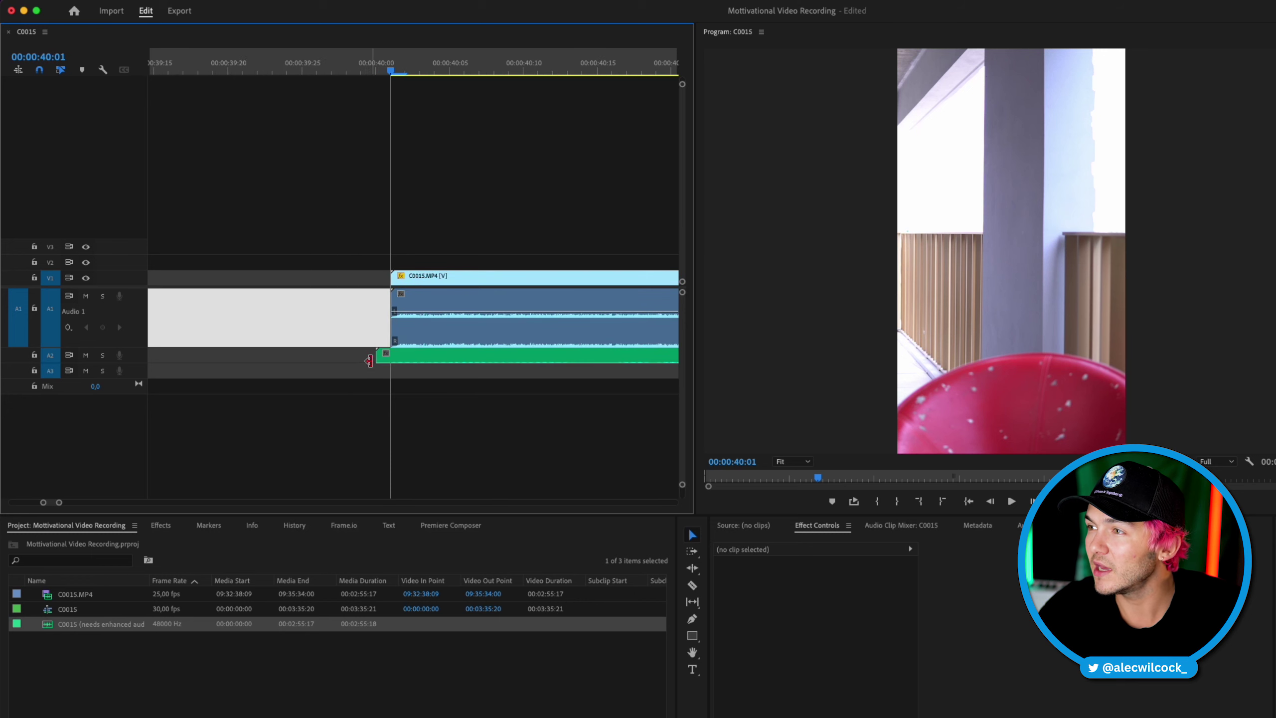
- Align the enhanced audio's end with the end of C0015.MP4 and delete the empty gap at the beginning of the sequence
{"action": "scroll", "coordinate": [387, 361], "scroll_direction": "down", "scroll_amount": 8}
{"action": "key", "text": "End"}
{"action": "scroll", "coordinate": [387, 361], "scroll_direction": "up", "scroll_amount": 6}
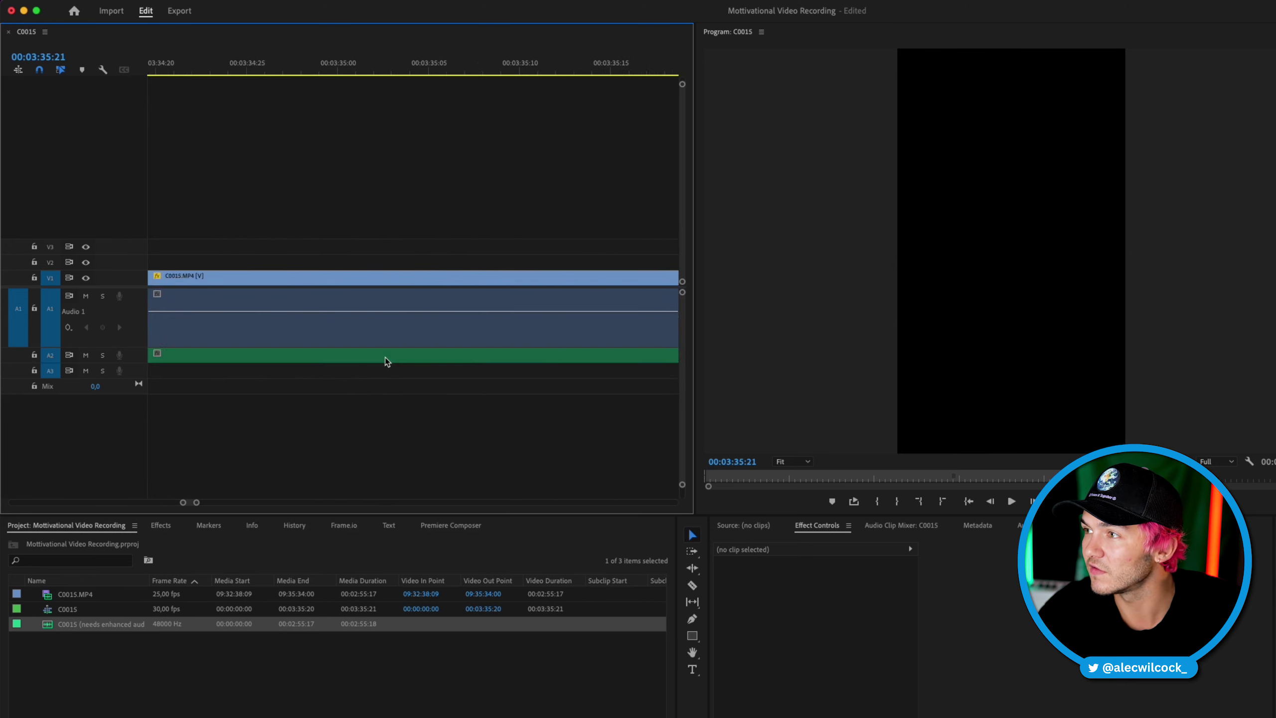
{"action": "scroll", "coordinate": [387, 361], "scroll_direction": "down", "scroll_amount": 10}
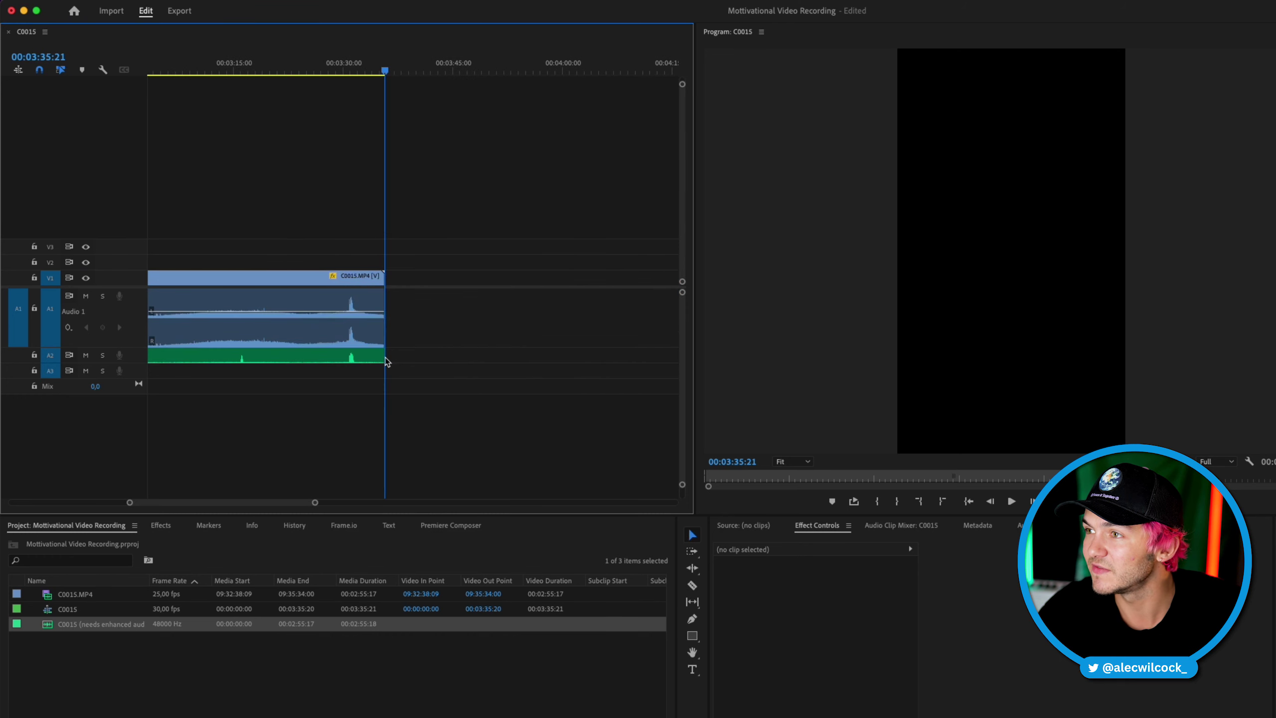
{"action": "key", "text": "Delete"}
{"action": "key", "text": "Home"}
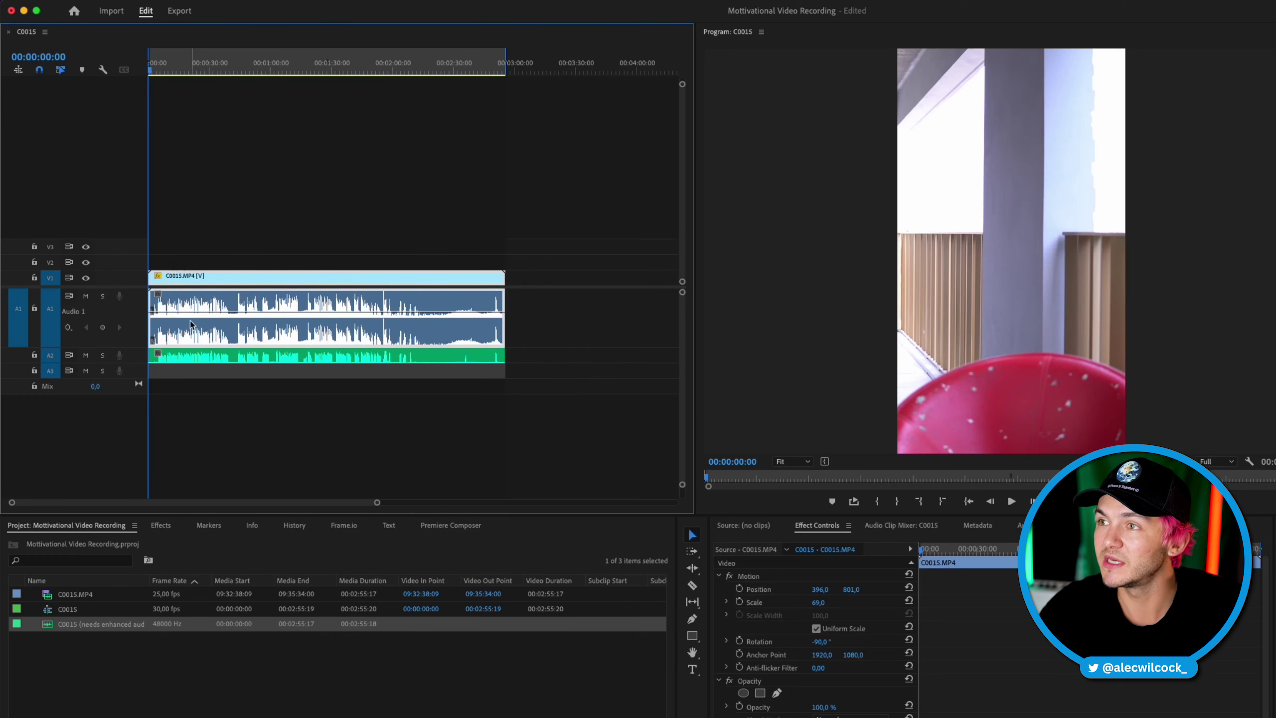
- Play the sequence from 00:00:15:05, soloing audio tracks A1 and A2 to compare the original sound with the enhanced version
{"action": "scroll", "coordinate": [187, 168], "scroll_direction": "up", "scroll_amount": 5}
{"action": "left_click_drag", "start_coordinate": [187, 74], "coordinate": [259, 72]}
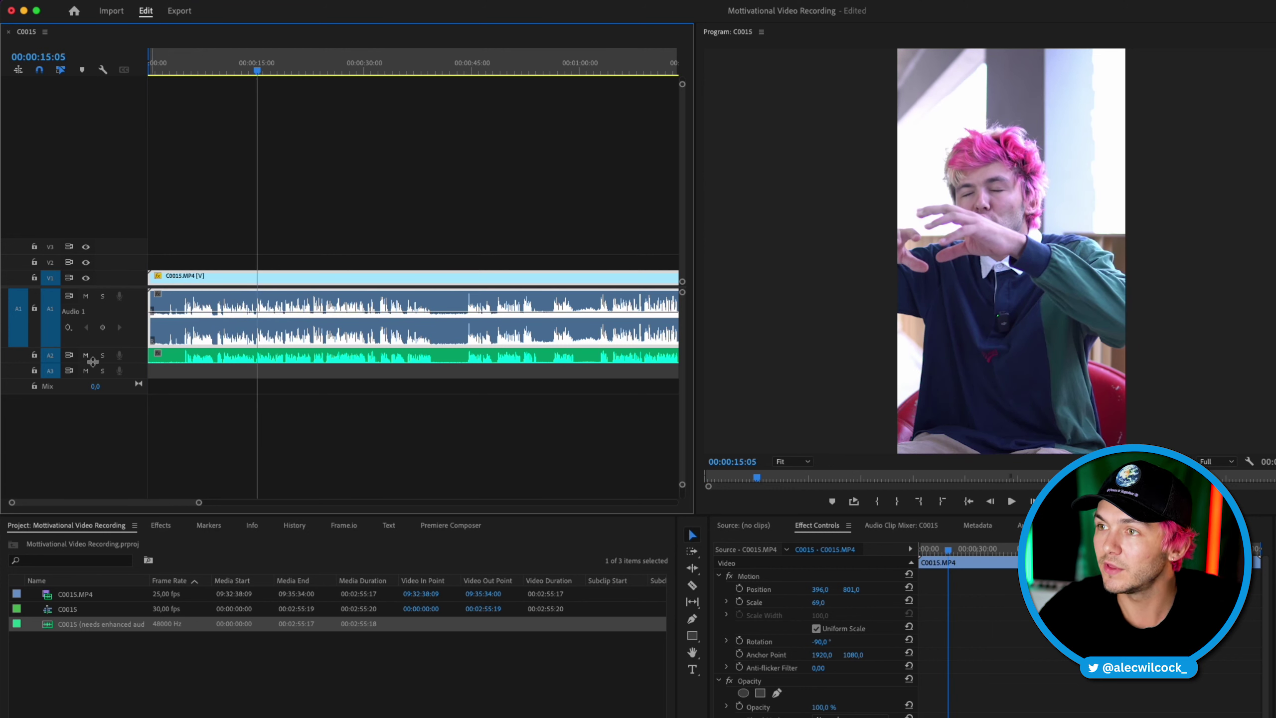
{"action": "key", "text": "space"}
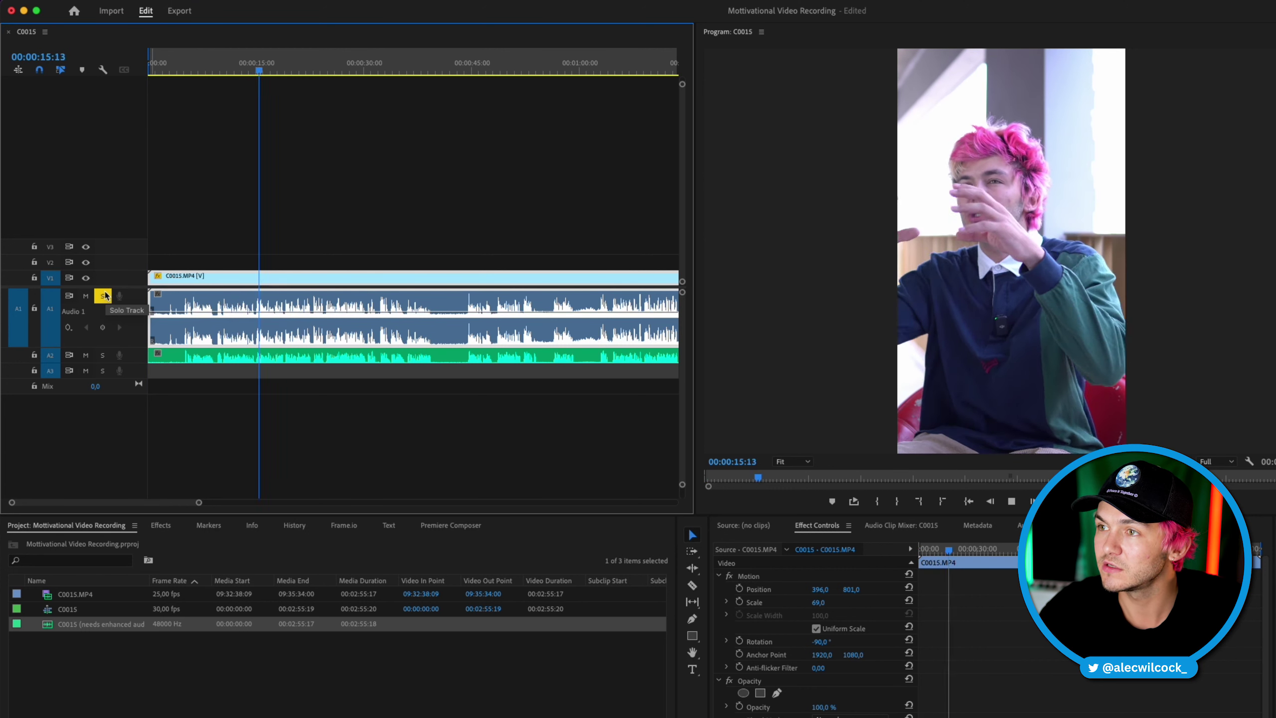
{"action": "left_click", "coordinate": [102, 355]}
{"action": "key", "text": "space"}
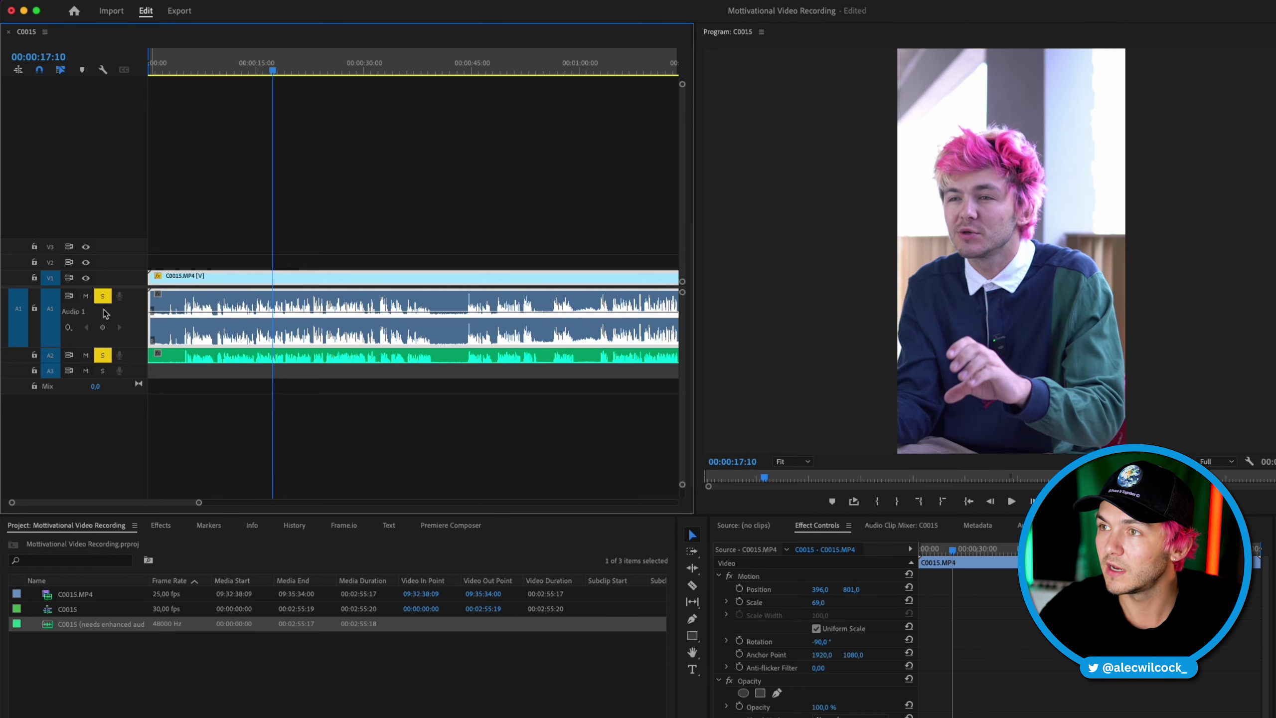
{"action": "key", "text": "space"}
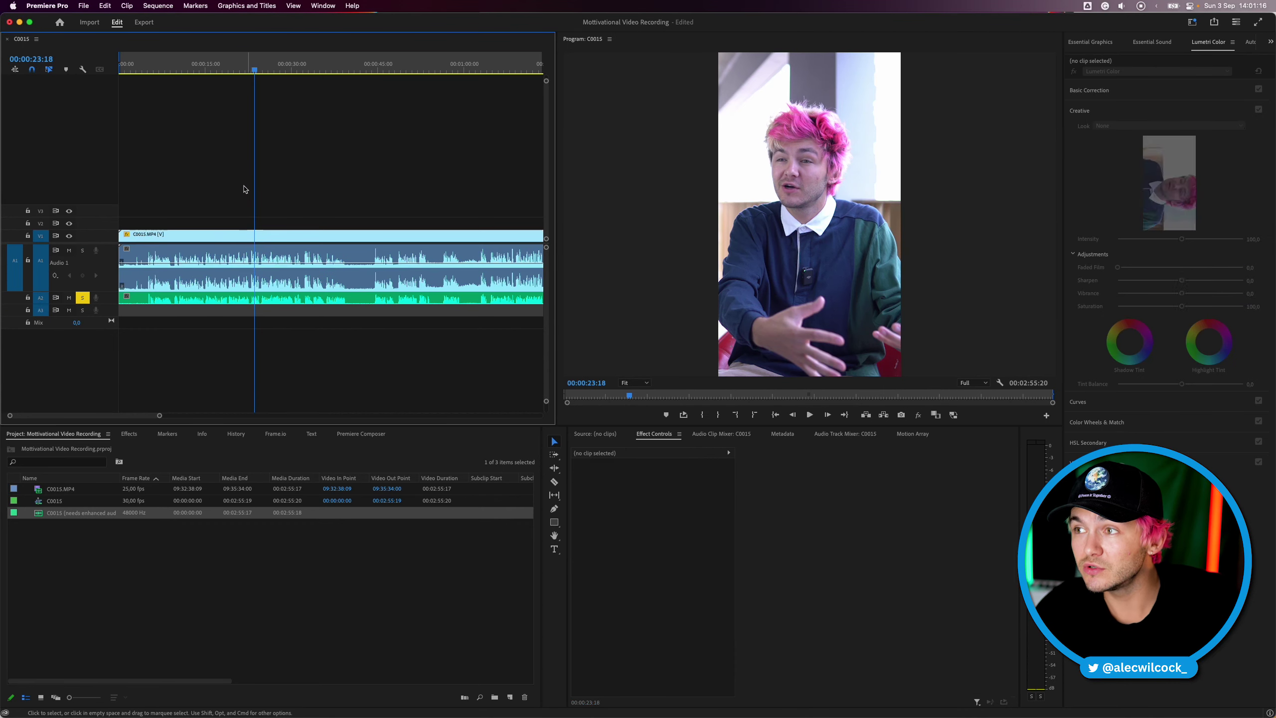
{"action": "left_click", "coordinate": [221, 250]}
{"action": "key", "text": "BackSpace"}
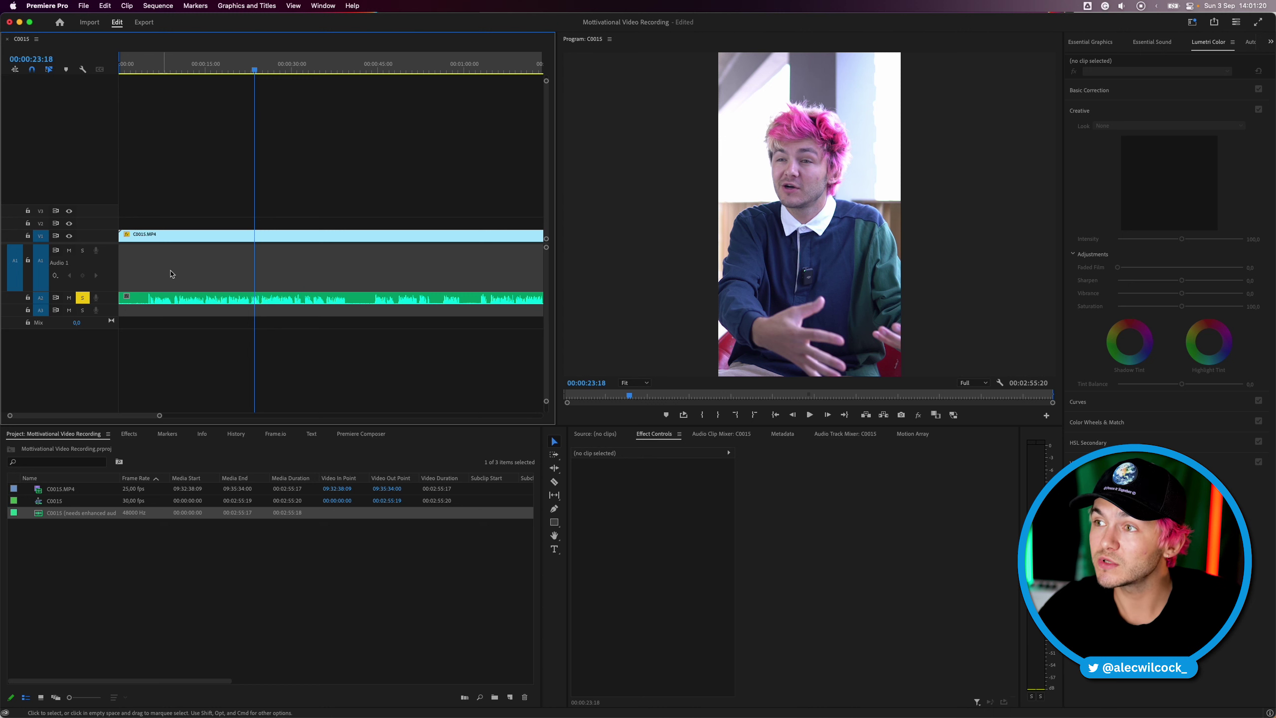
{"action": "key", "text": "super+z"}
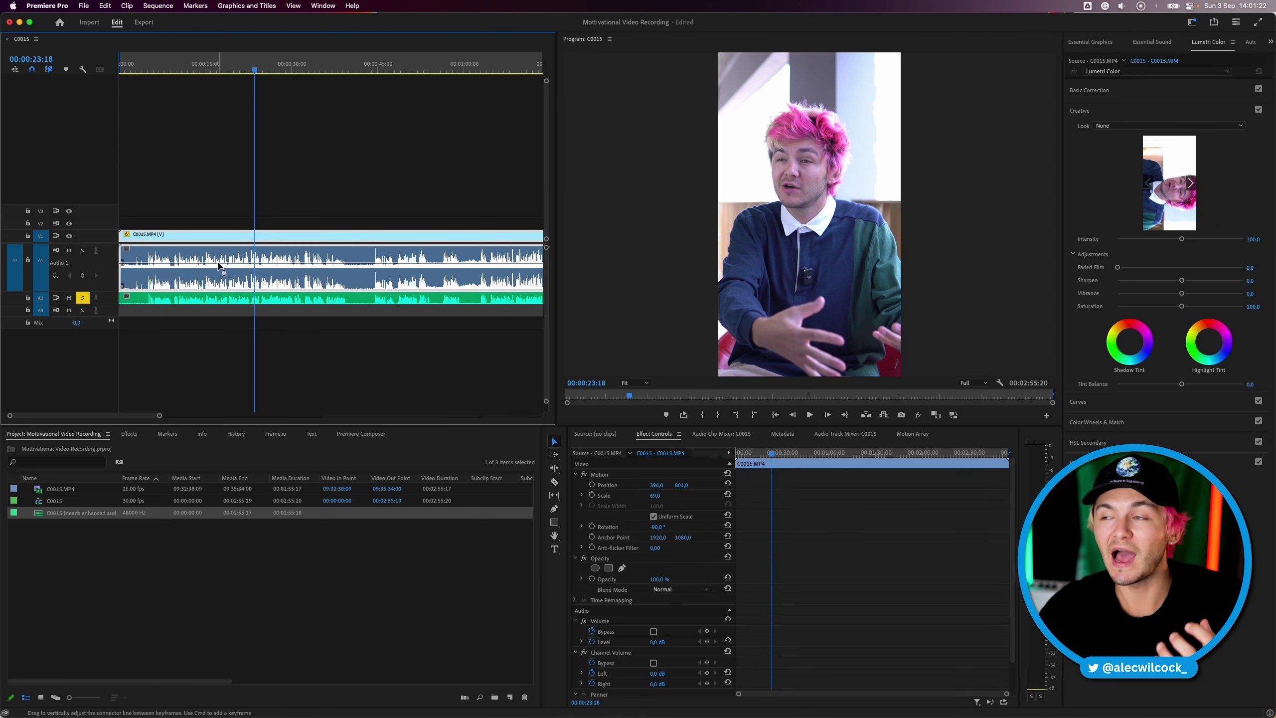
- Lower the volume of the original C0015.MP4 audio on track A1
{"action": "left_click_drag", "start_coordinate": [232, 273], "coordinate": [231, 276]}
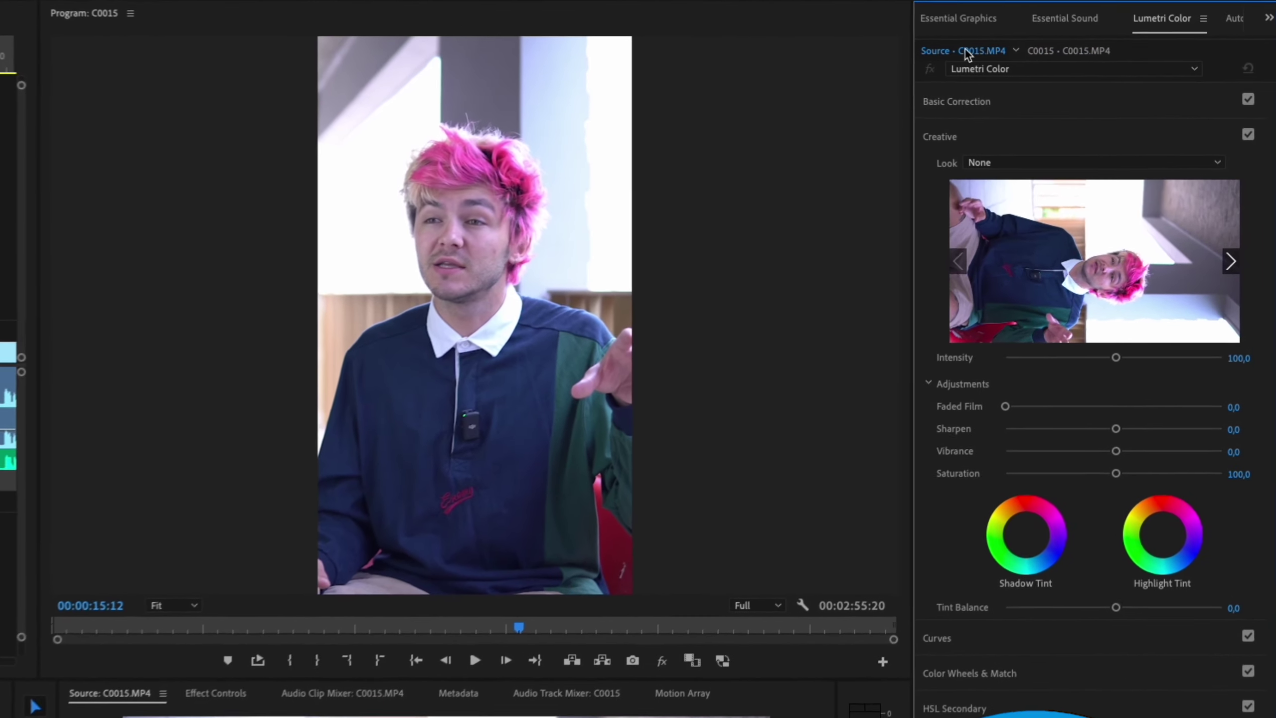
- Apply Lumetri's automatic Basic Correction to the C0015.MP4 source and set contrast to 17,8, shadows to -12,3 and blacks to -25,7
{"action": "left_click", "coordinate": [985, 100]}
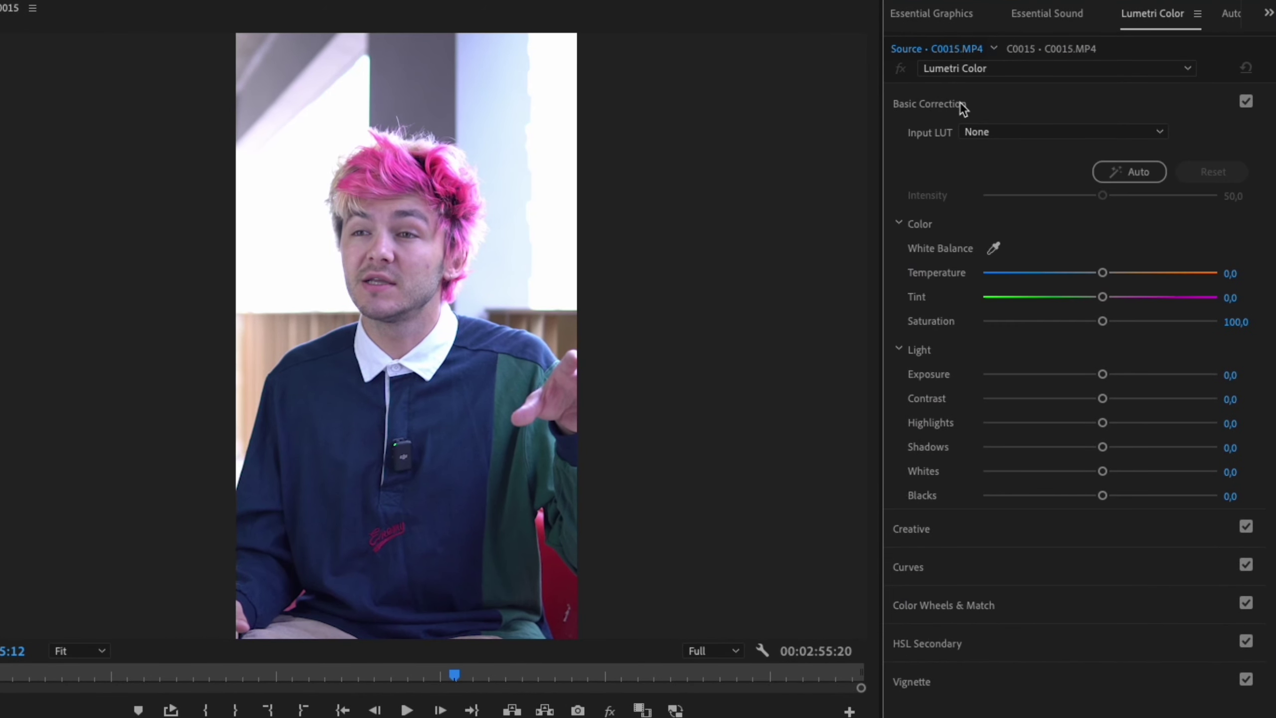
{"action": "left_click", "coordinate": [1116, 169]}
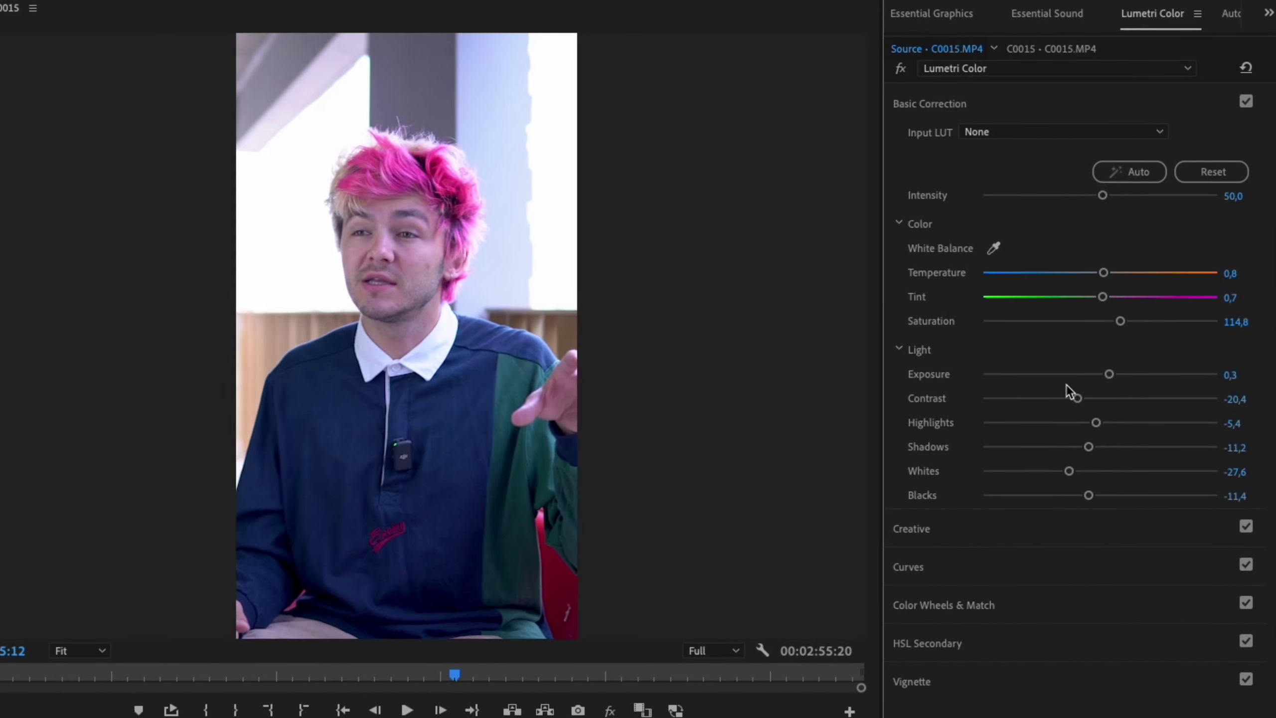
{"action": "left_click_drag", "start_coordinate": [1077, 398], "coordinate": [1110, 399]}
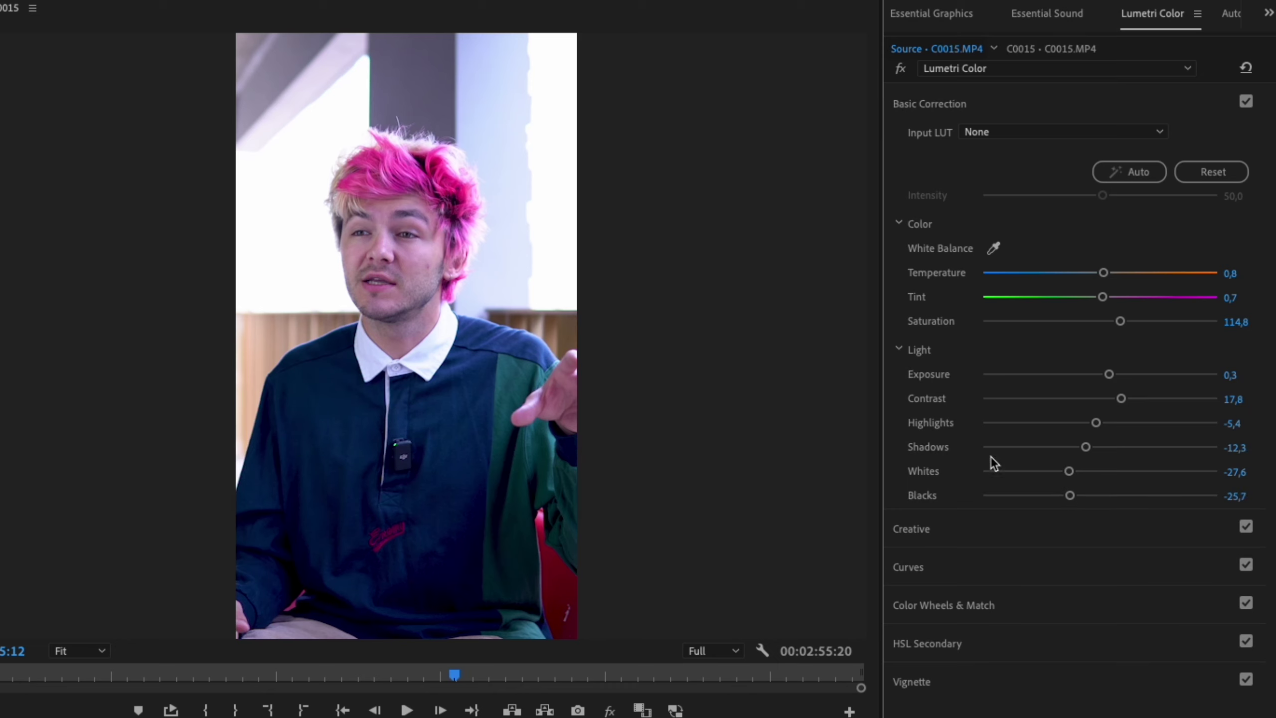
{"action": "left_click", "coordinate": [963, 528]}
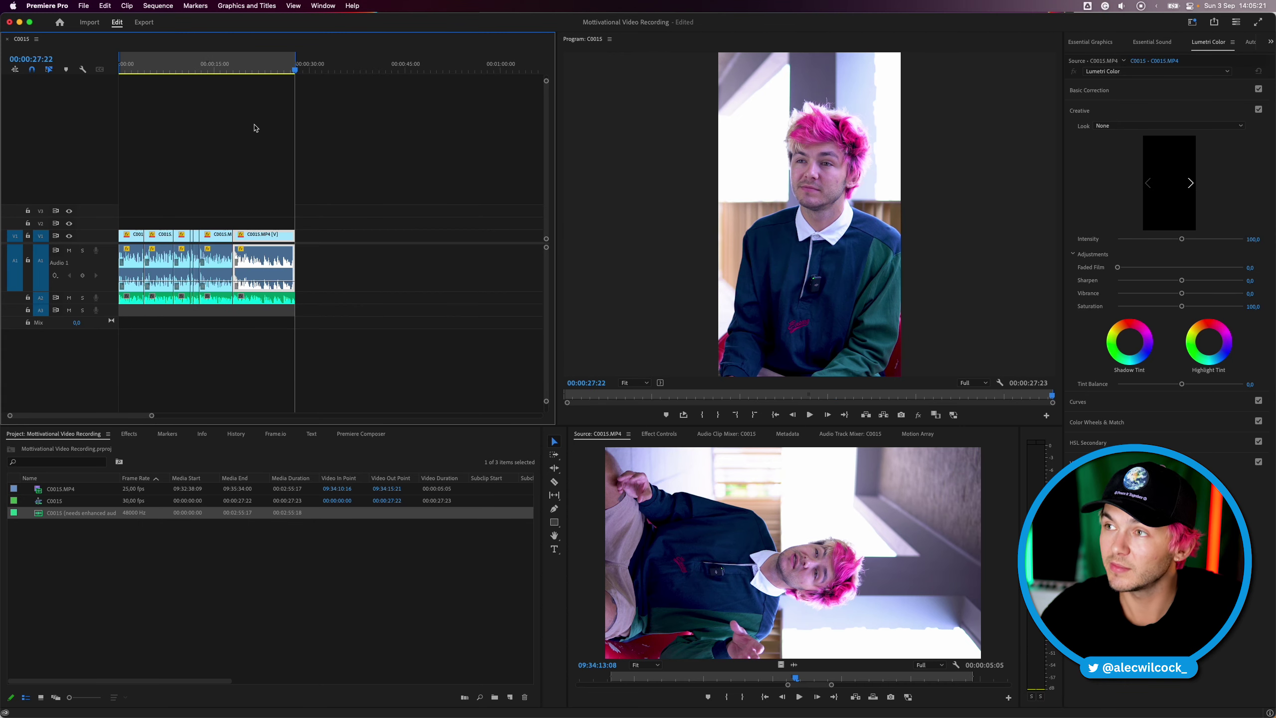
- Start a media export named "C0015 (rough cut)" and apply the saved TikTok Render Settings preset in H.264 format
{"action": "key", "text": "super+m"}
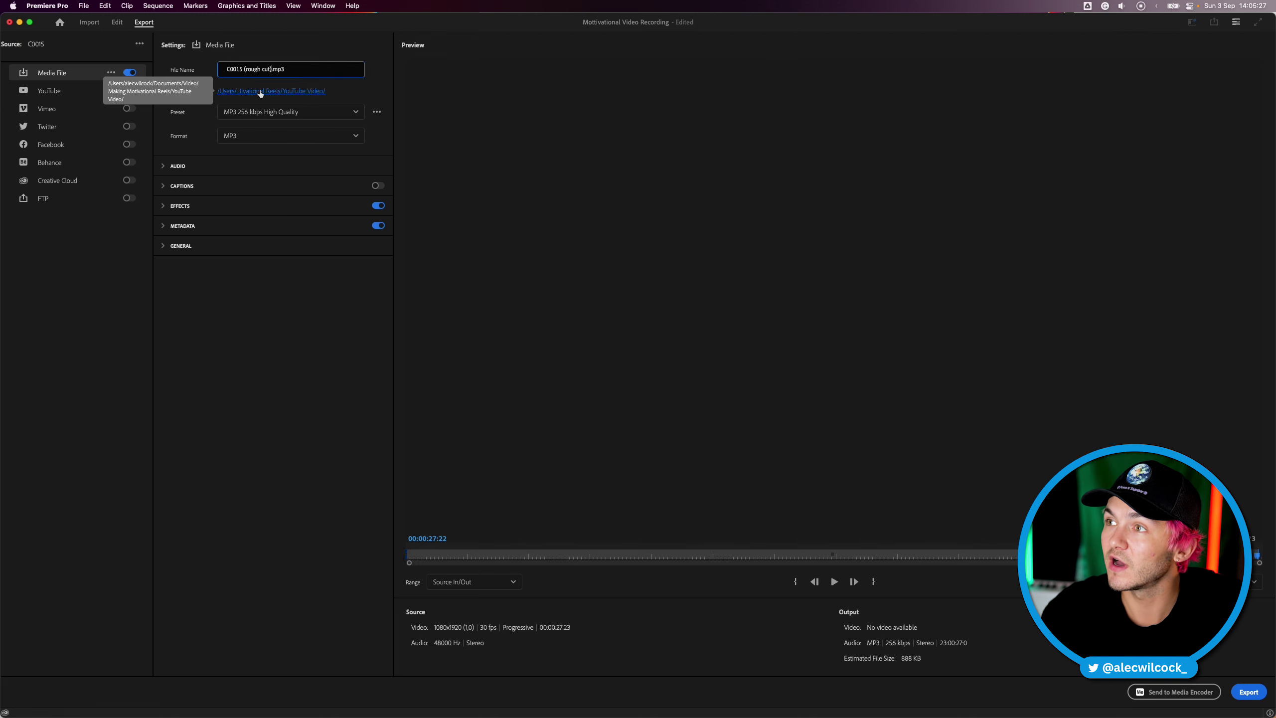
{"action": "left_click", "coordinate": [273, 114]}
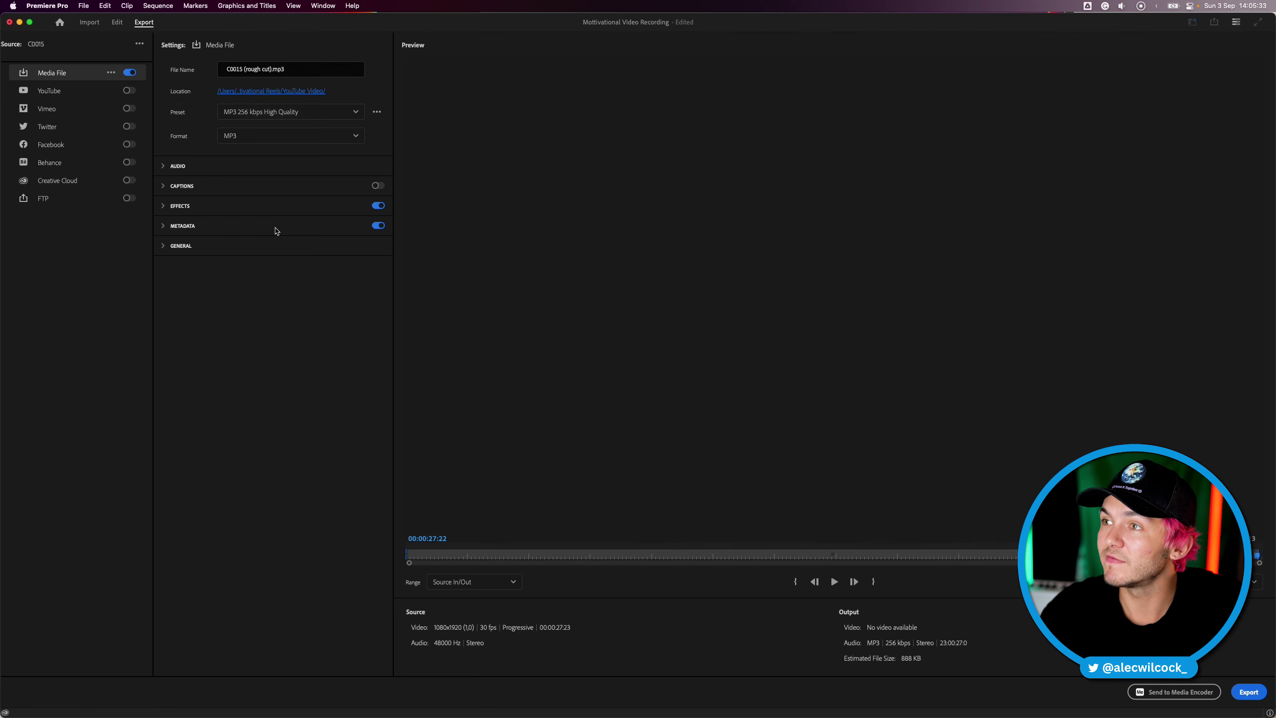
{"action": "left_click", "coordinate": [276, 229]}
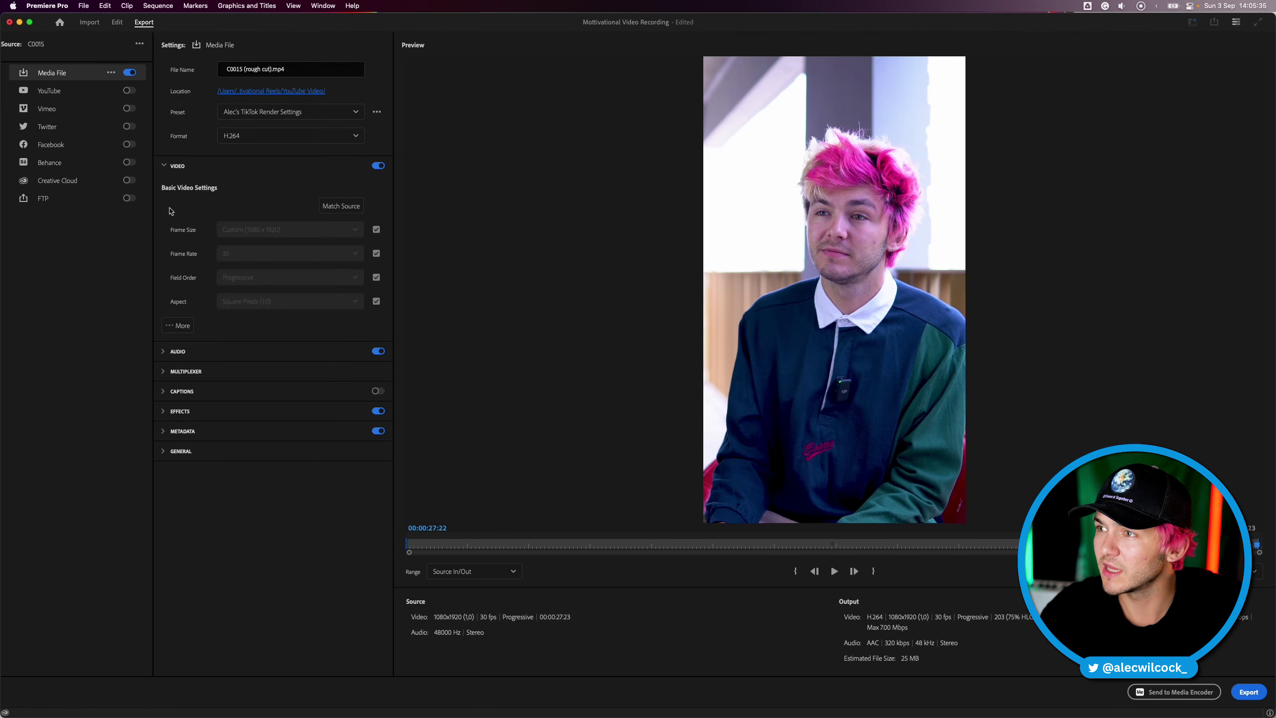
- Set the export's target bitrate to 10 Mbps with VBR, 2 pass encoding and open the maximum bitrate for editing
{"action": "scroll", "coordinate": [170, 325], "scroll_direction": "down", "scroll_amount": 10}
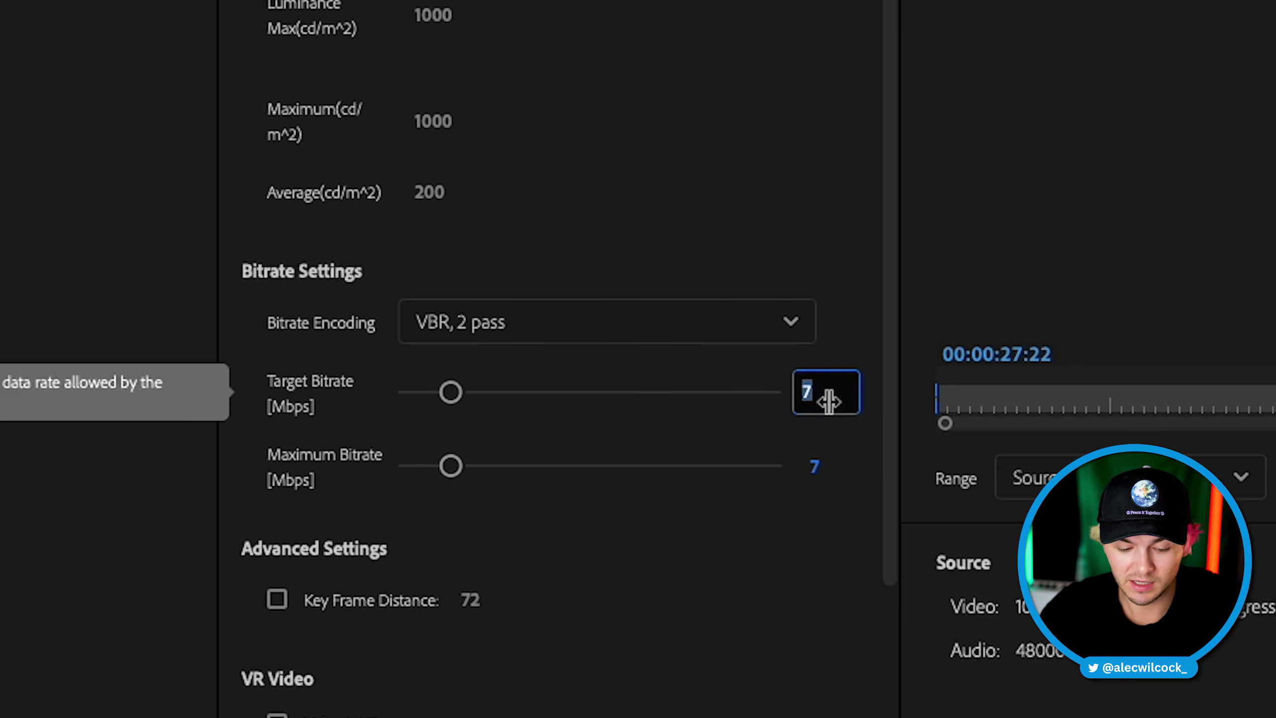
{"action": "type", "text": "10"}
{"action": "left_click", "coordinate": [819, 461]}
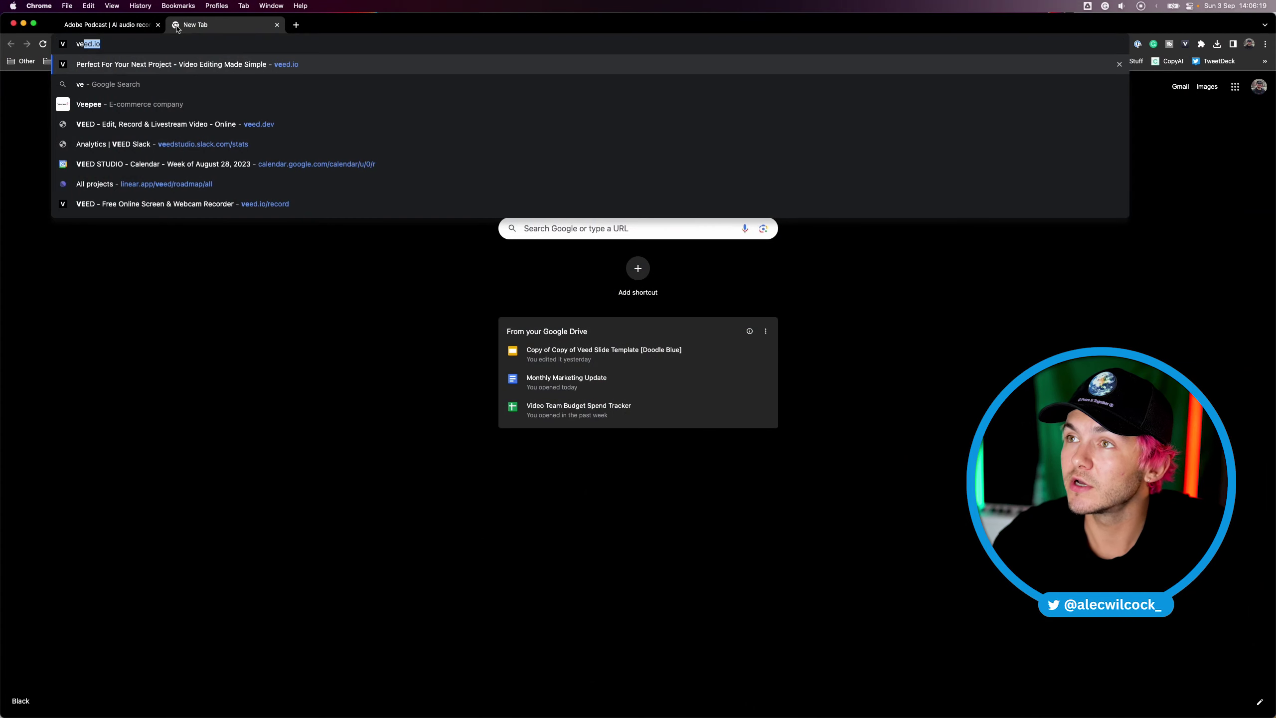
- Switch to Chrome, open veed.io and create a new project with the "C0015 (rough cut)" video
{"action": "key", "text": "Return"}
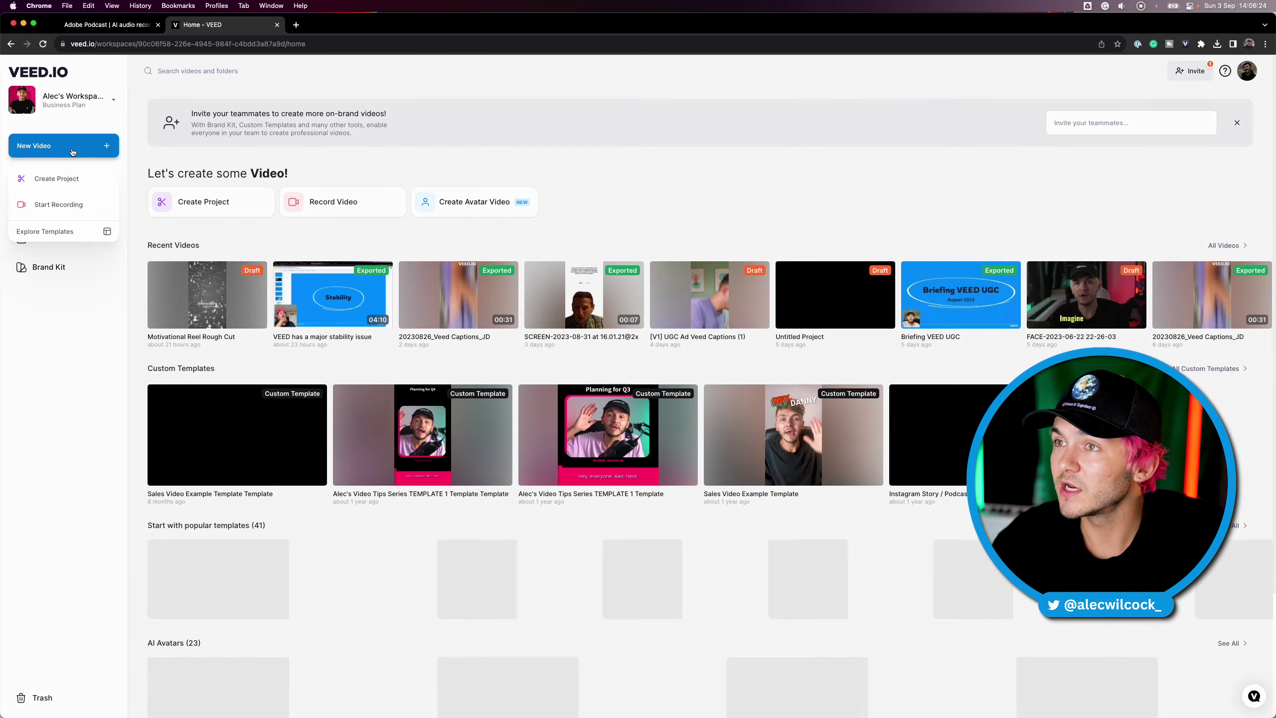
{"action": "left_click", "coordinate": [73, 152]}
{"action": "left_click", "coordinate": [68, 177]}
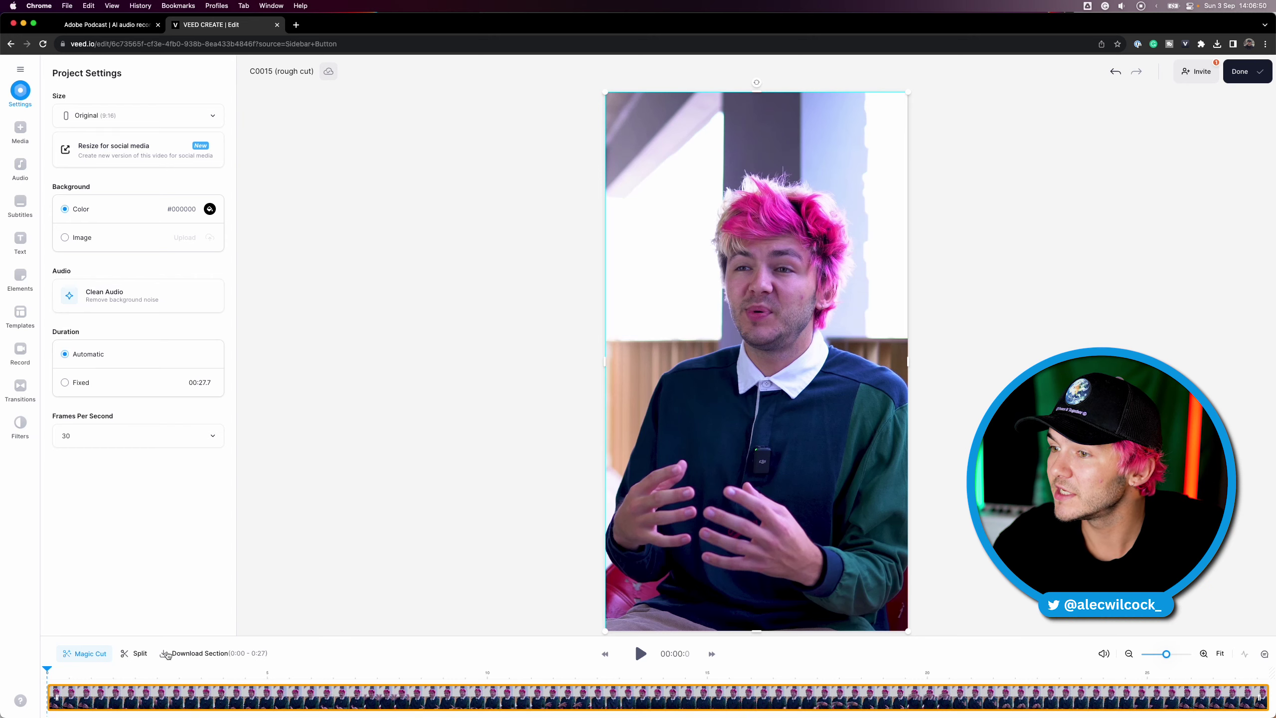
- Move the playhead to about 0.8 seconds on the rough cut's timeline
{"action": "left_click", "coordinate": [121, 671]}
{"action": "left_click", "coordinate": [101, 672]}
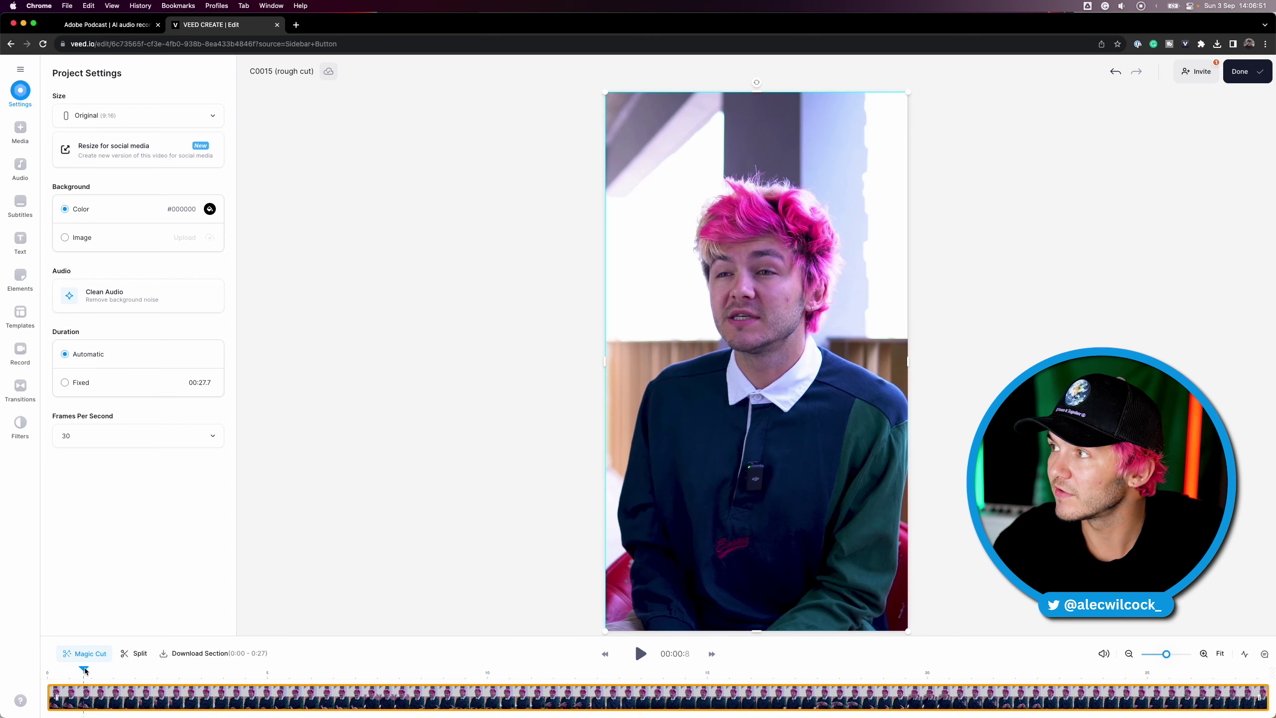